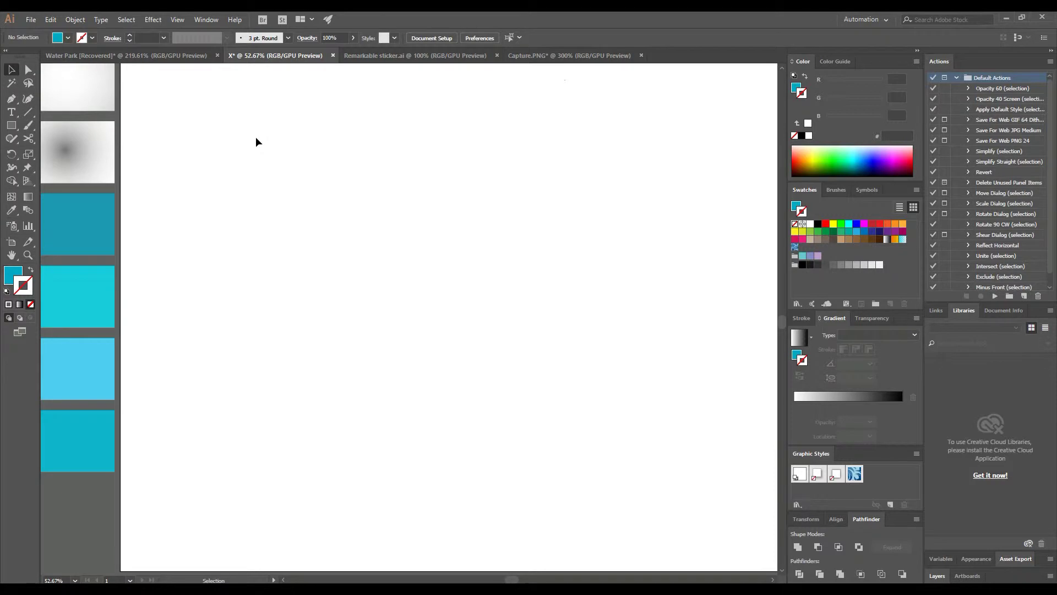
# Step: Draw a large square with the Rectangle tool, fill it grey, and shift it left
pyautogui.click(15, 127)
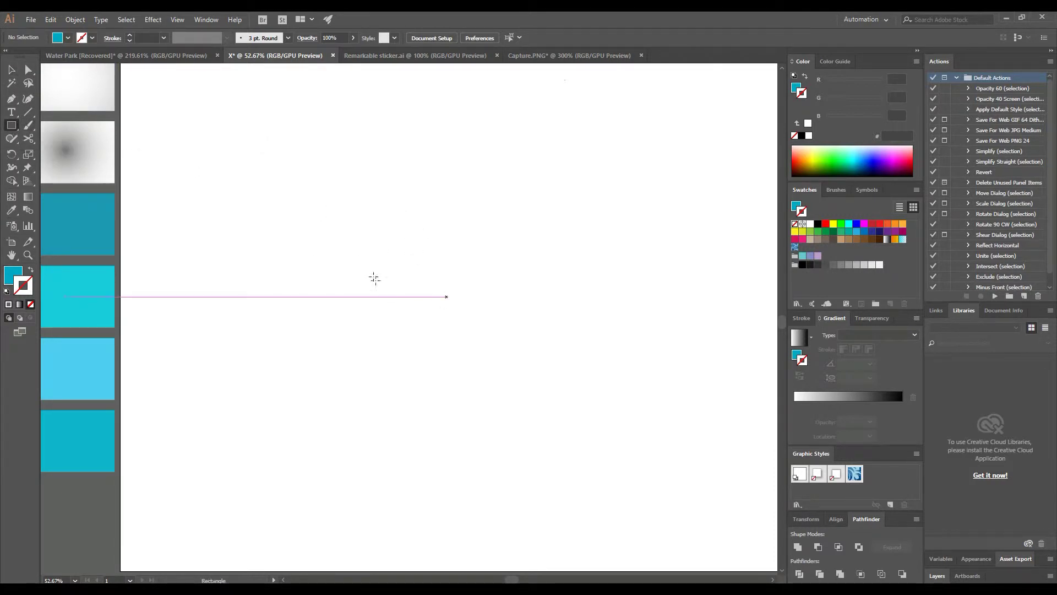
pyautogui.moveTo(401, 186); pyautogui.dragTo(624, 370)
pyautogui.click(69, 38)
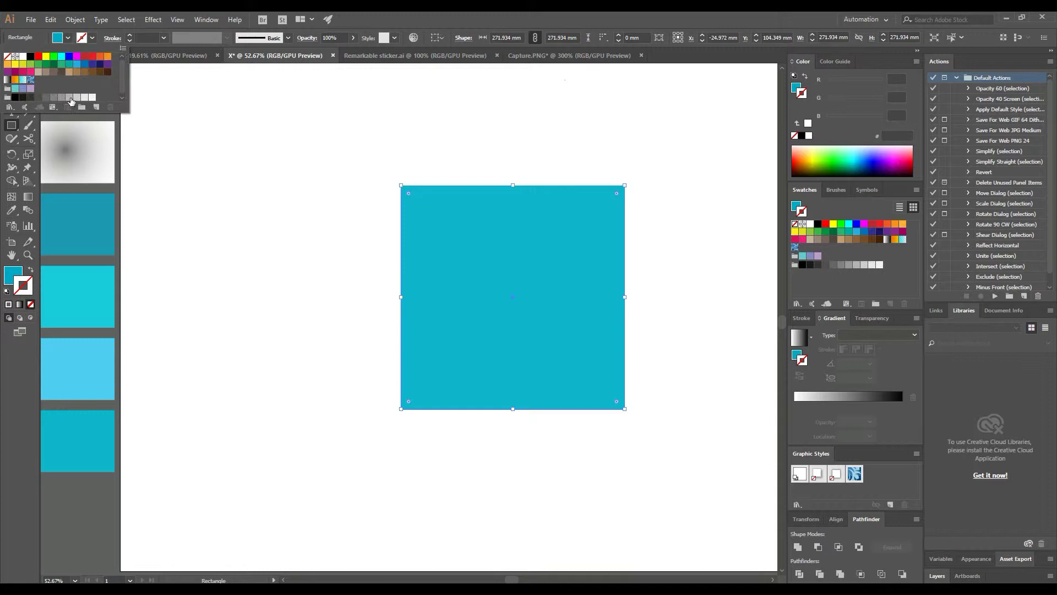
pyautogui.click(77, 97)
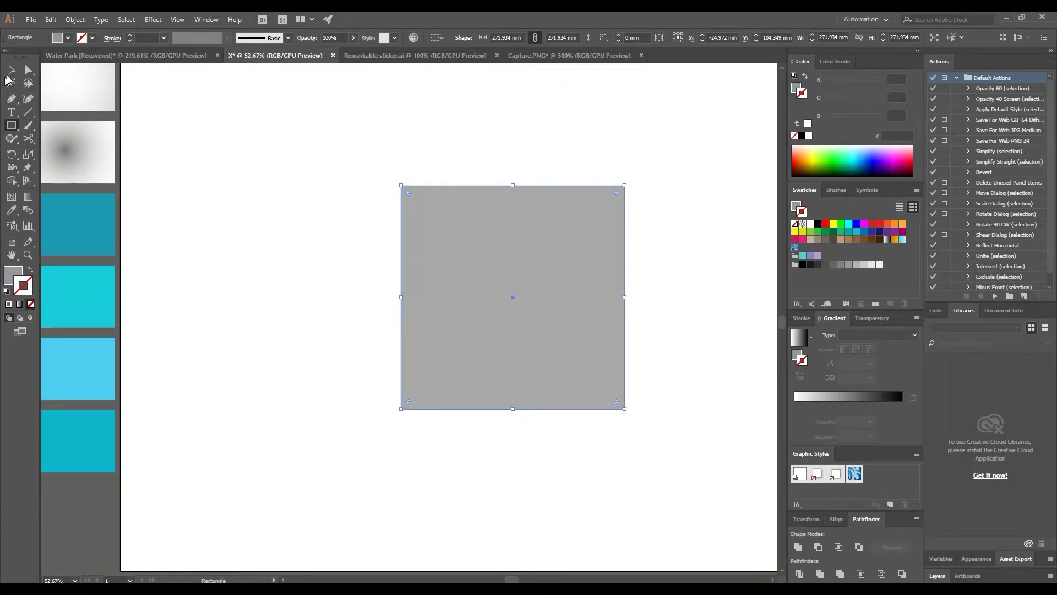
pyautogui.click(11, 70)
pyautogui.moveTo(435, 259); pyautogui.dragTo(391, 260)
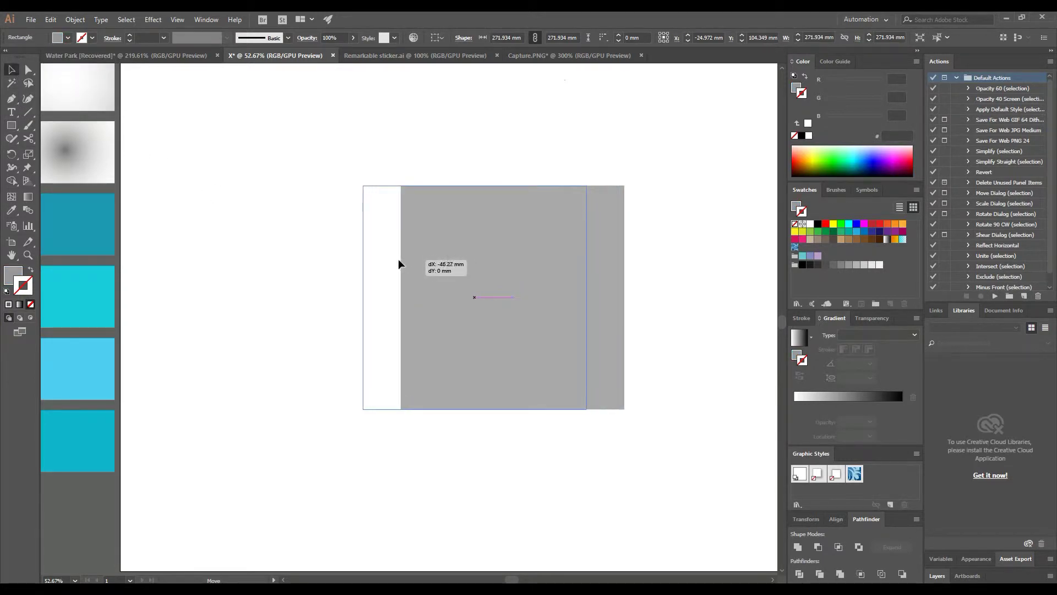
pyautogui.click(596, 263)
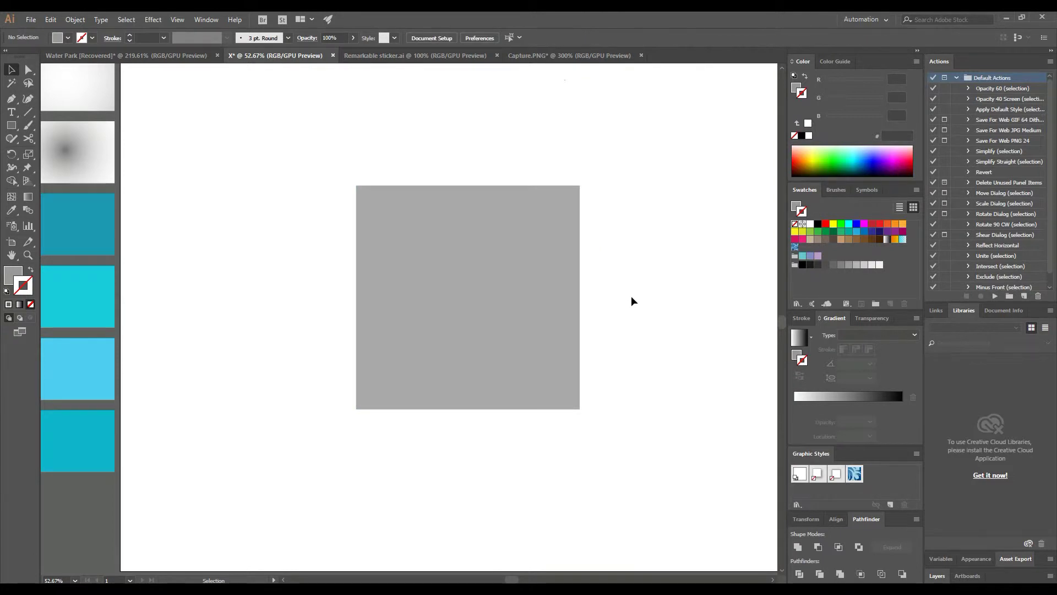
pyautogui.click(546, 290)
# Step: Draw a Pen path from the square's top-left corner to its centre and top-right corner, then select both
pyautogui.click(289, 234)
pyautogui.click(11, 99)
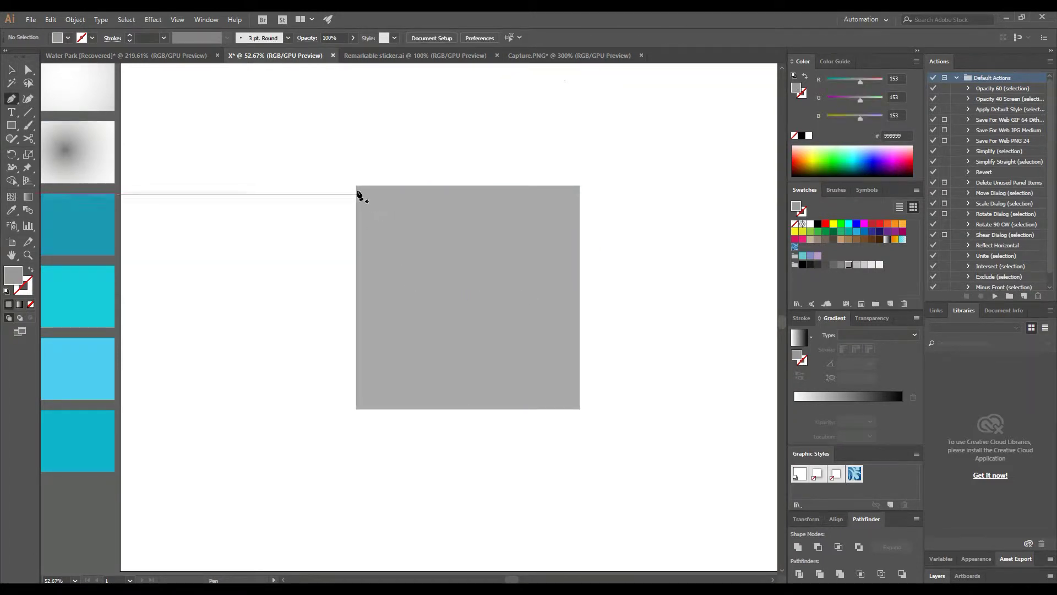
pyautogui.click(468, 296)
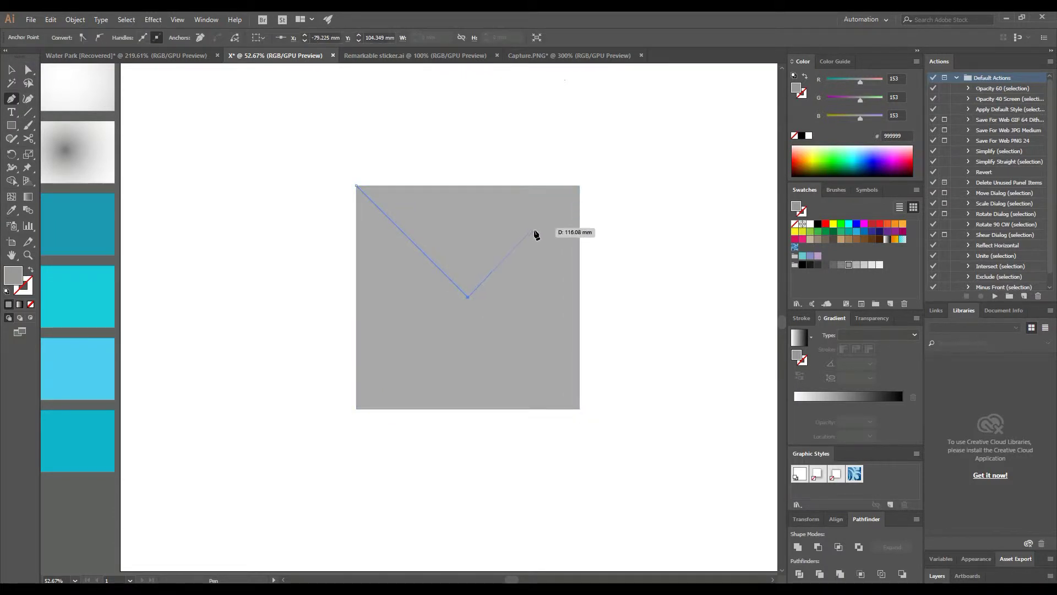
pyautogui.click(579, 185)
pyautogui.click(10, 70)
pyautogui.click(312, 129)
pyautogui.click(524, 305)
pyautogui.click(11, 181)
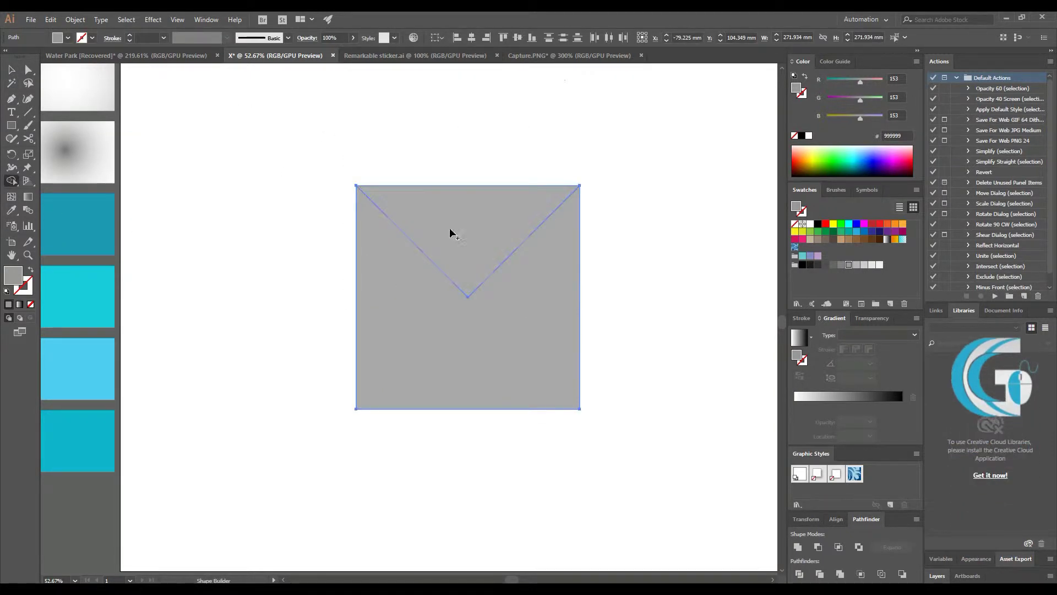
# Step: Separate the top triangle with Shape Builder and fill it darker grey (#808080)
pyautogui.click(478, 201)
pyautogui.press('v')
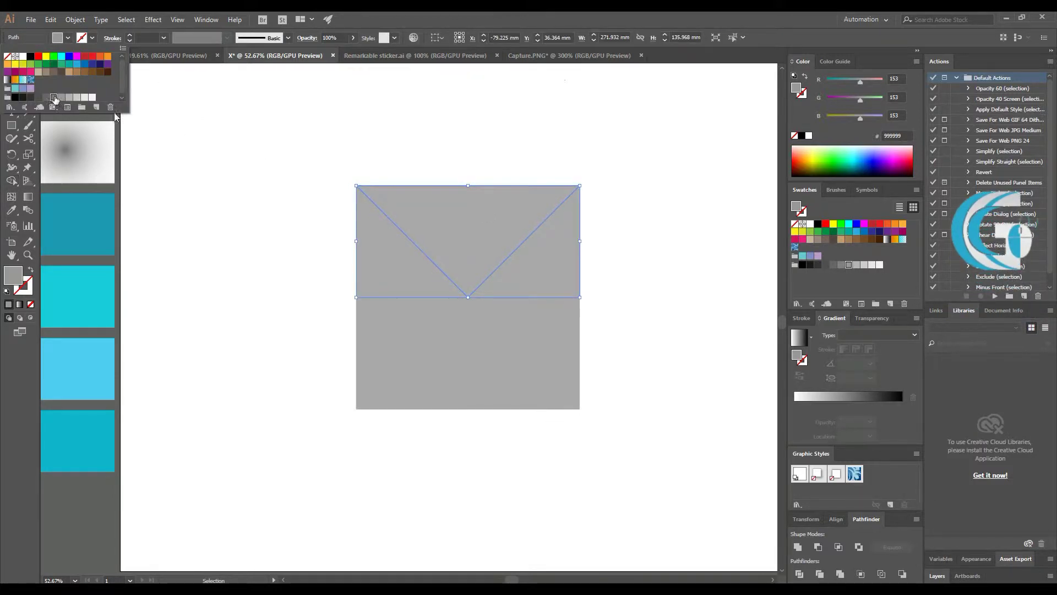
pyautogui.click(54, 98)
# Step: Reflect a horizontal copy of the triangle into the bottom half, then select everything
pyautogui.rightClick(508, 226)
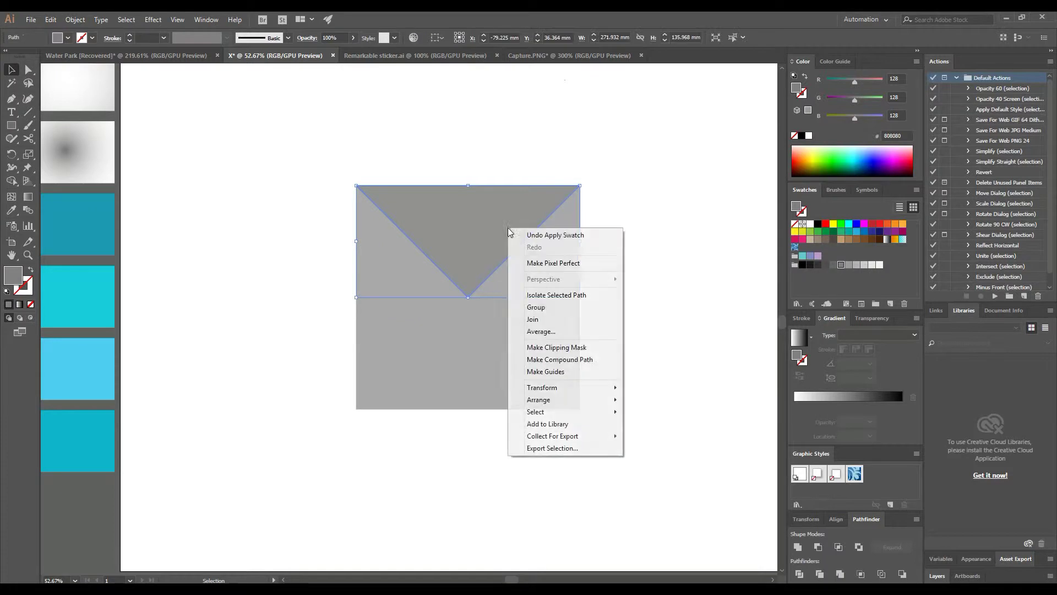
pyautogui.moveTo(542, 388)
pyautogui.click(659, 428)
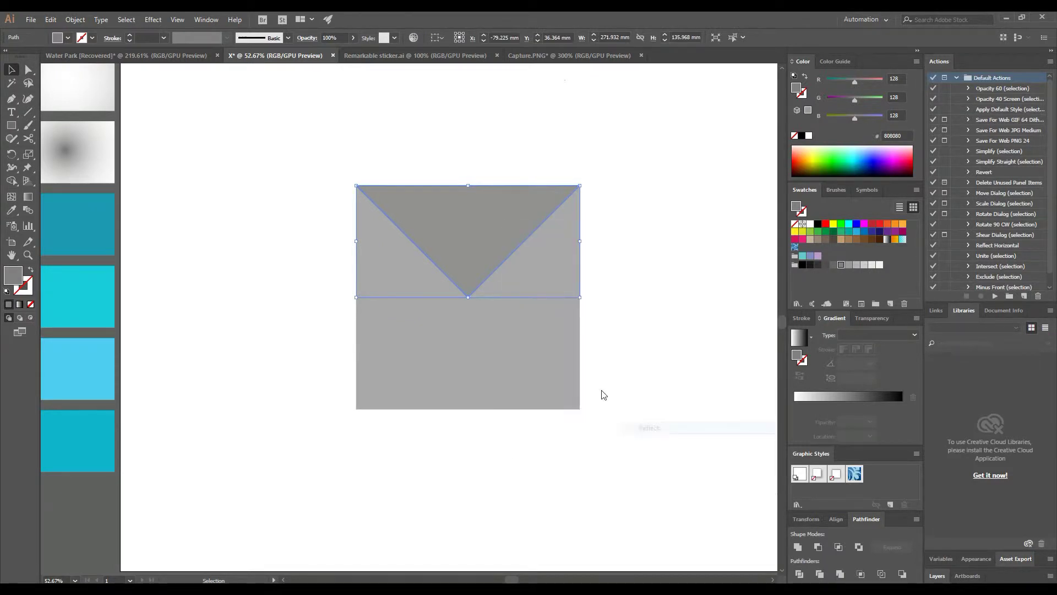
pyautogui.click(592, 243)
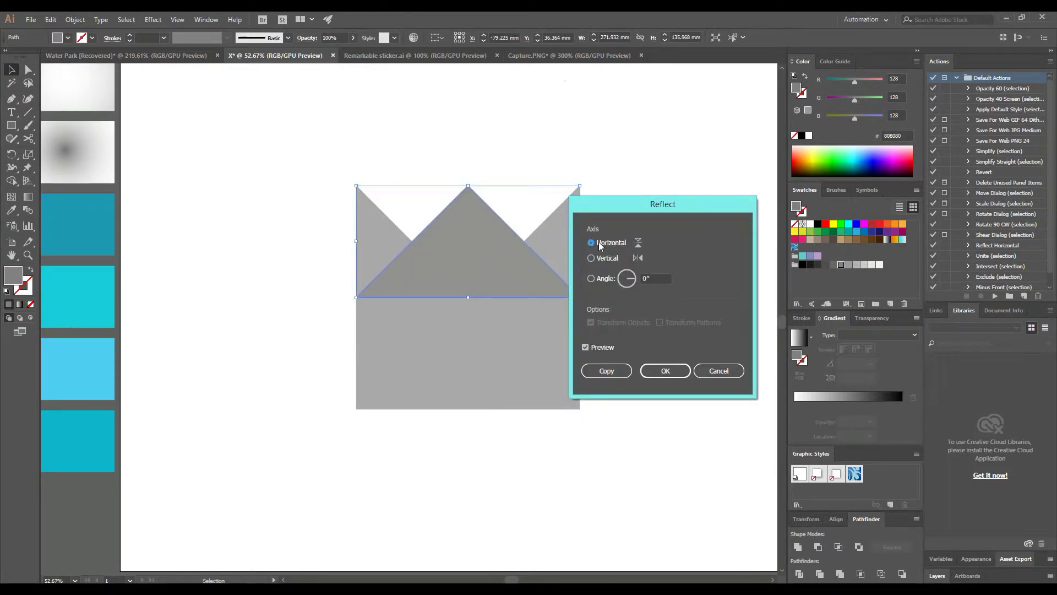
pyautogui.click(615, 376)
pyautogui.moveTo(513, 279); pyautogui.dragTo(516, 379)
pyautogui.click(643, 349)
pyautogui.moveTo(297, 226); pyautogui.dragTo(525, 385)
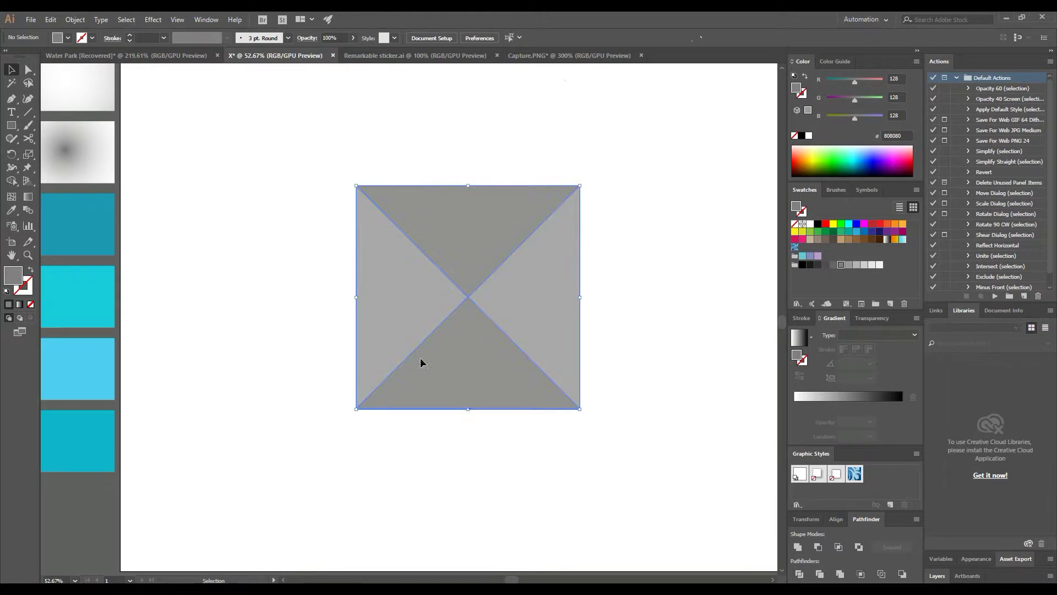
# Step: Split off the right and left triangles with Shape Builder and select the top triangle
pyautogui.click(12, 182)
pyautogui.click(425, 302)
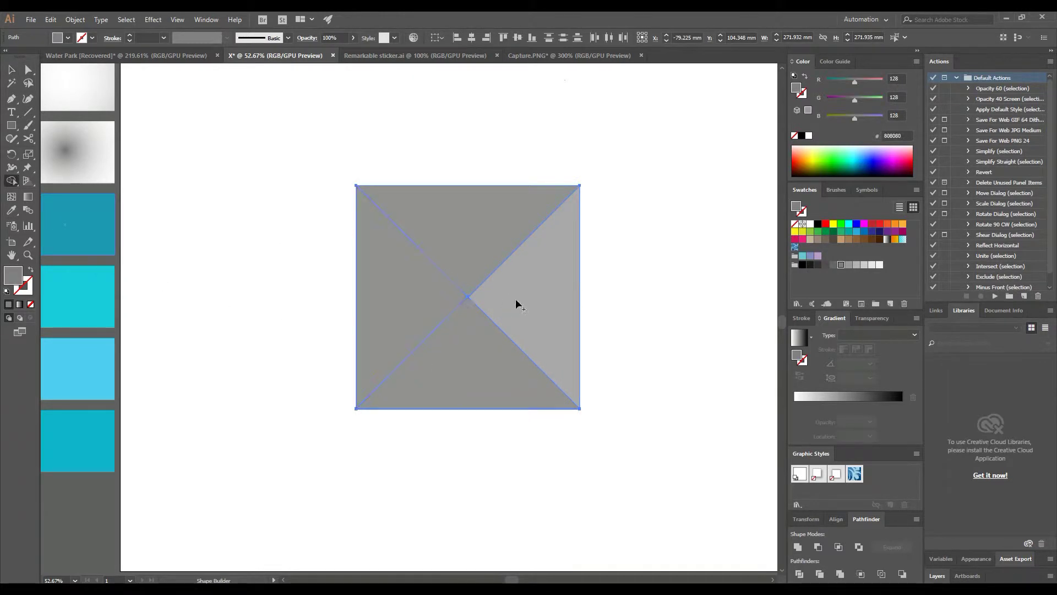
pyautogui.click(515, 299)
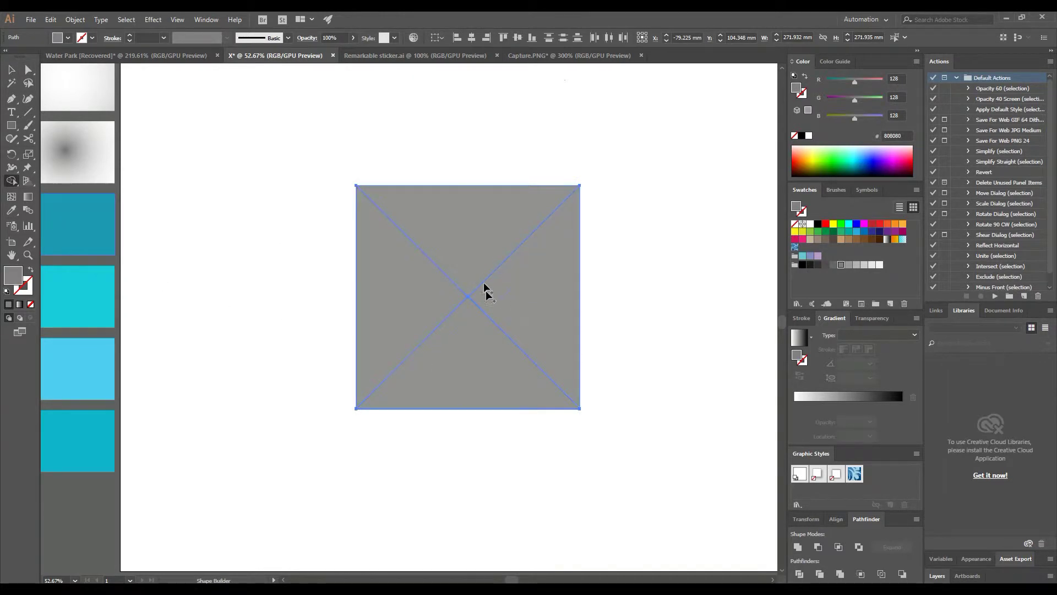
pyautogui.click(12, 70)
pyautogui.click(399, 282)
pyautogui.click(309, 270)
pyautogui.click(417, 236)
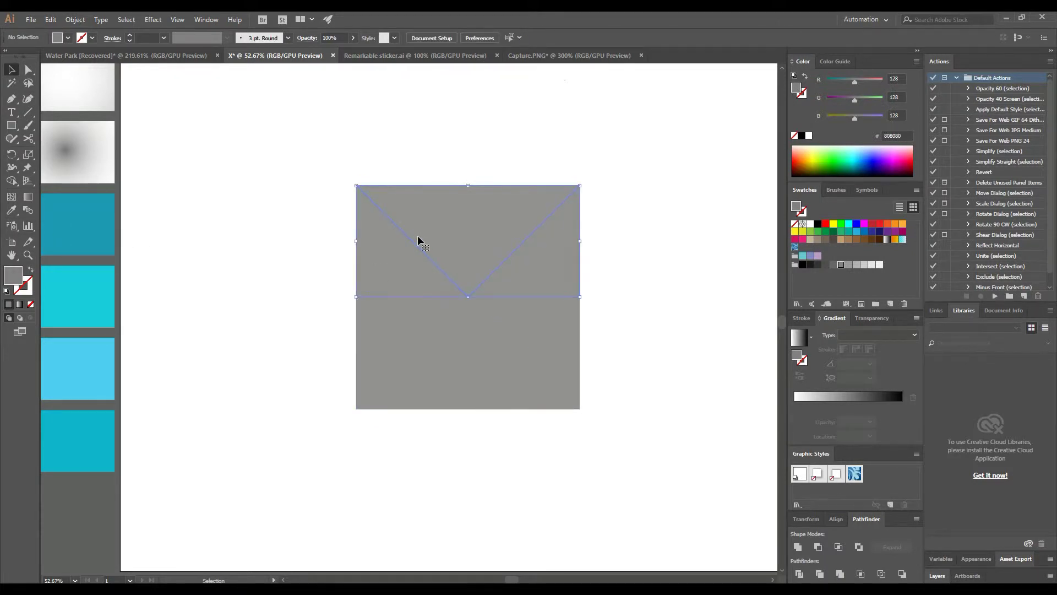
# Step: Eyedropper dark teal onto the top triangle and light teal 18C2D3 onto the right one
pyautogui.click(11, 212)
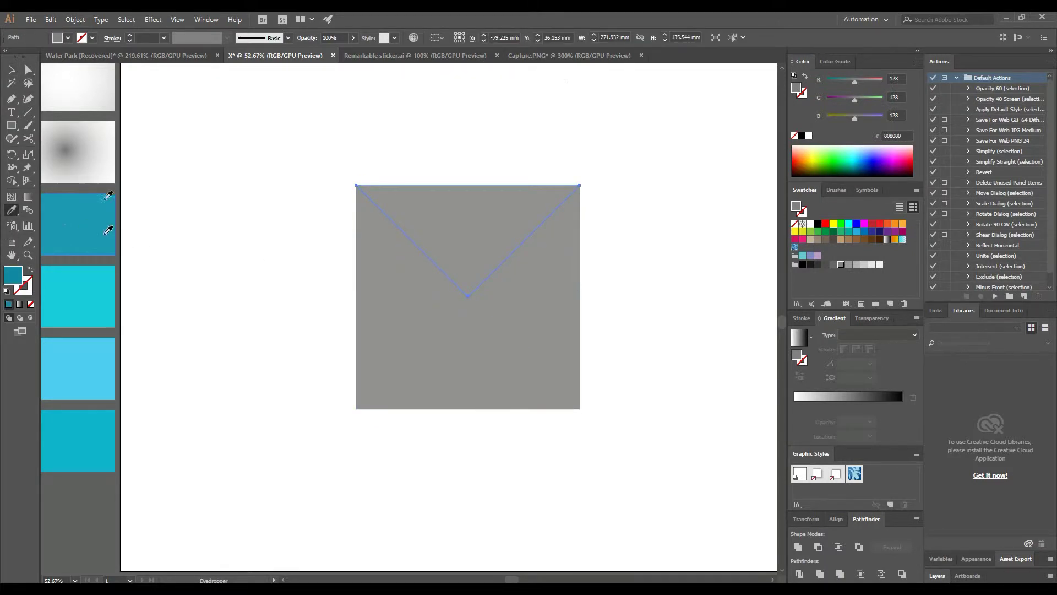
pyautogui.click(105, 233)
pyautogui.click(11, 69)
pyautogui.click(547, 284)
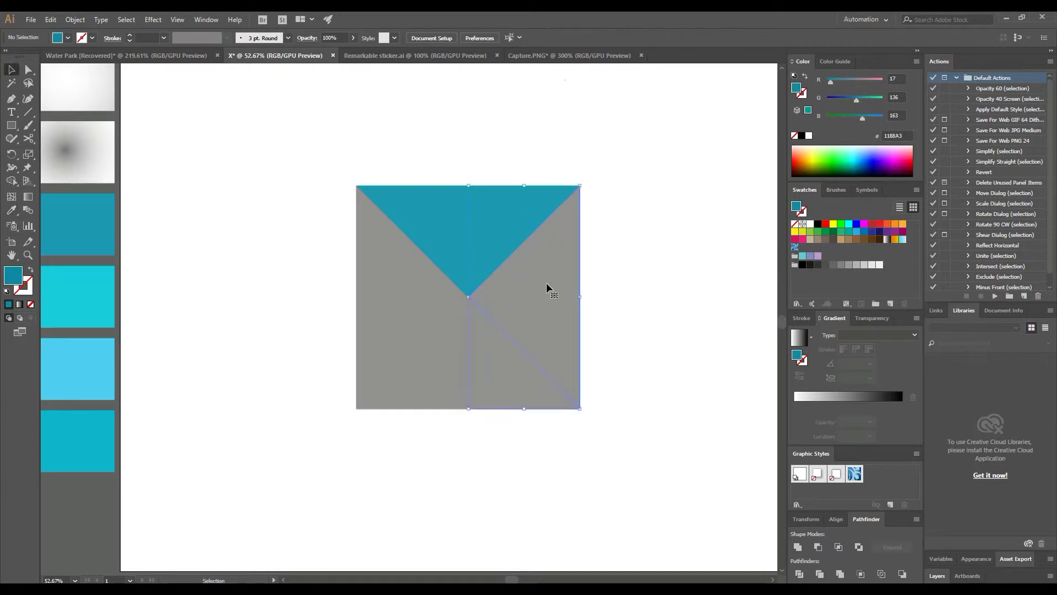
pyautogui.click(12, 210)
pyautogui.click(93, 283)
pyautogui.click(11, 69)
# Step: Fill the bottom triangle light blue 36C5ED and the left triangle teal 00A8C4 from the samples
pyautogui.click(488, 366)
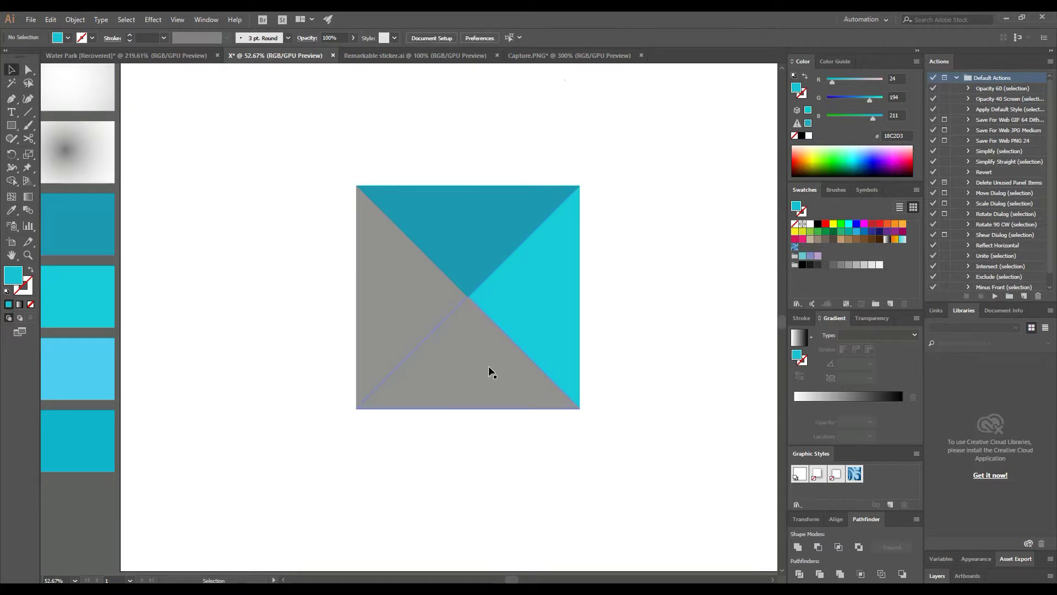
pyautogui.click(12, 210)
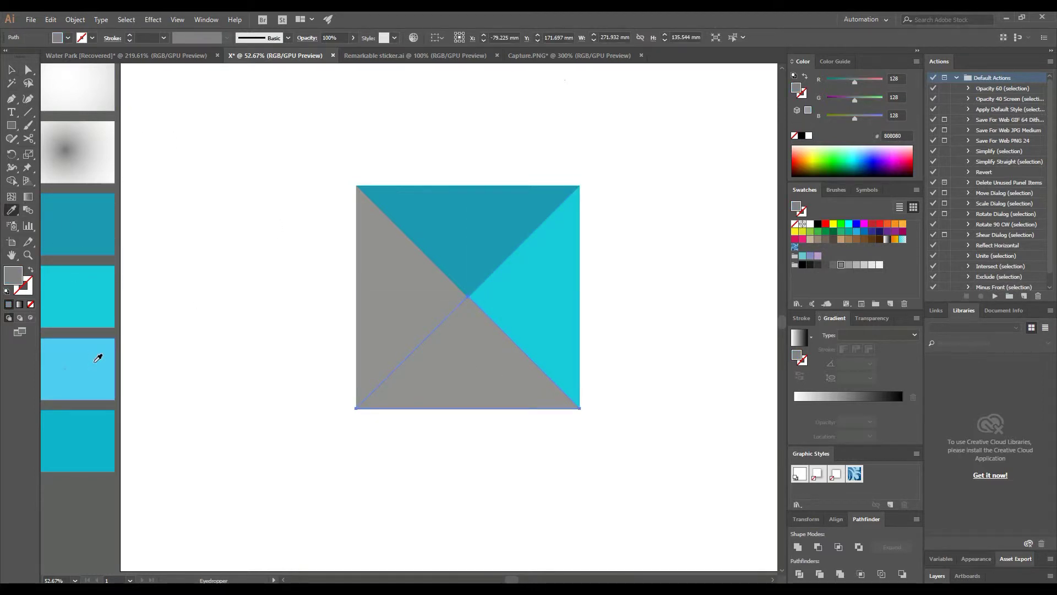
pyautogui.click(98, 359)
pyautogui.click(11, 69)
pyautogui.click(194, 160)
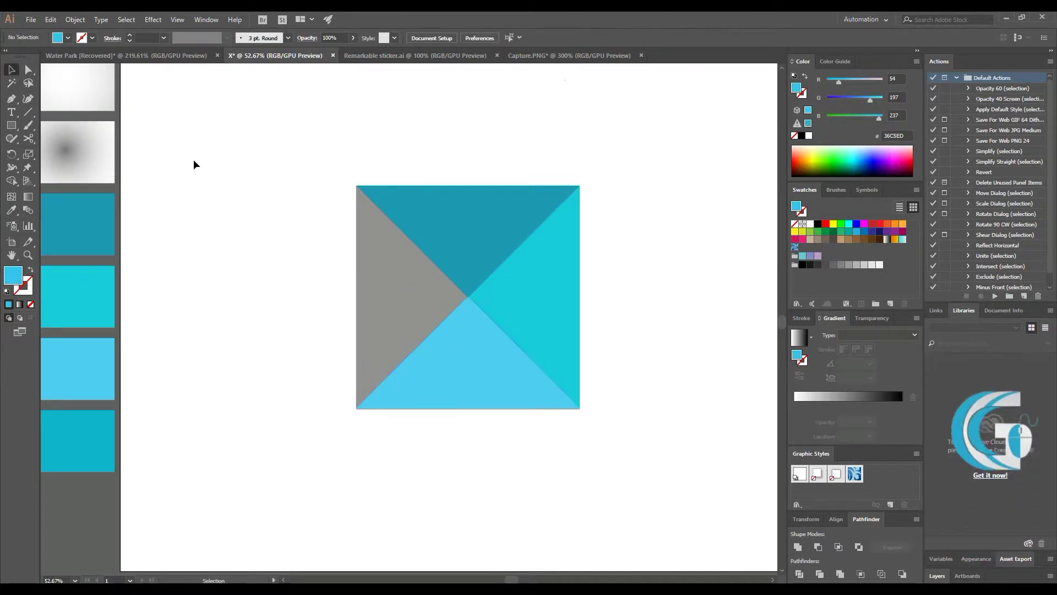
pyautogui.click(367, 297)
pyautogui.click(11, 210)
pyautogui.click(91, 435)
pyautogui.click(7, 70)
pyautogui.click(246, 159)
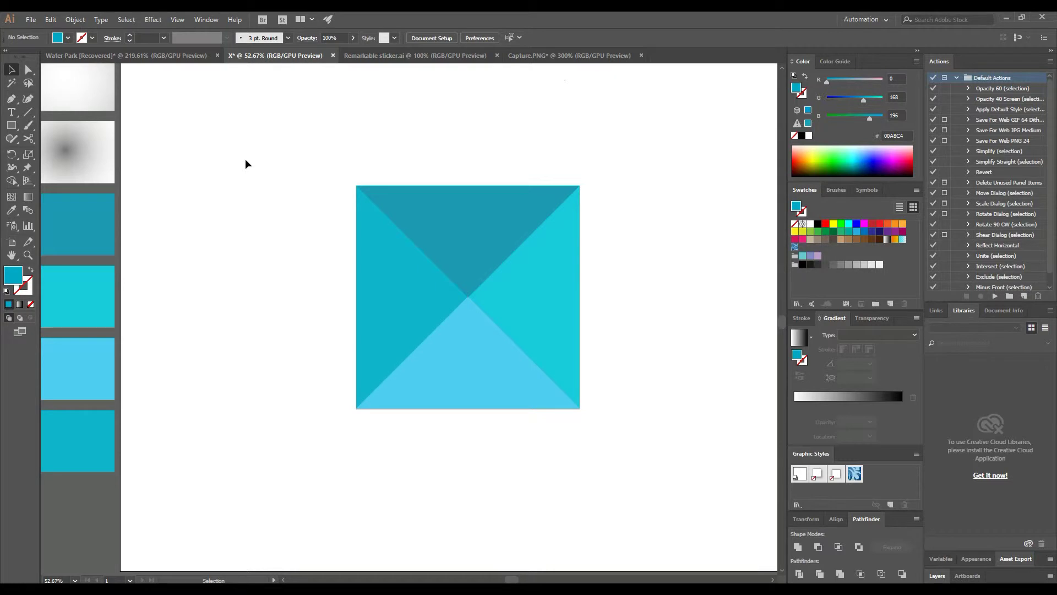
# Step: Draw a Pen line from the square's bottom-left corner up to its top-left corner
pyautogui.press('p')
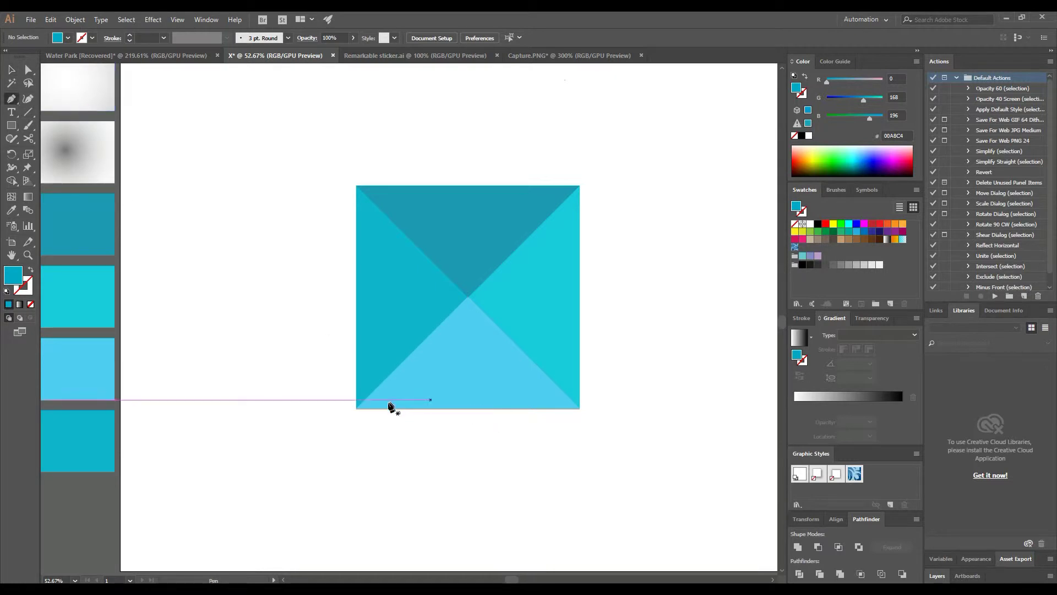
pyautogui.click(356, 409)
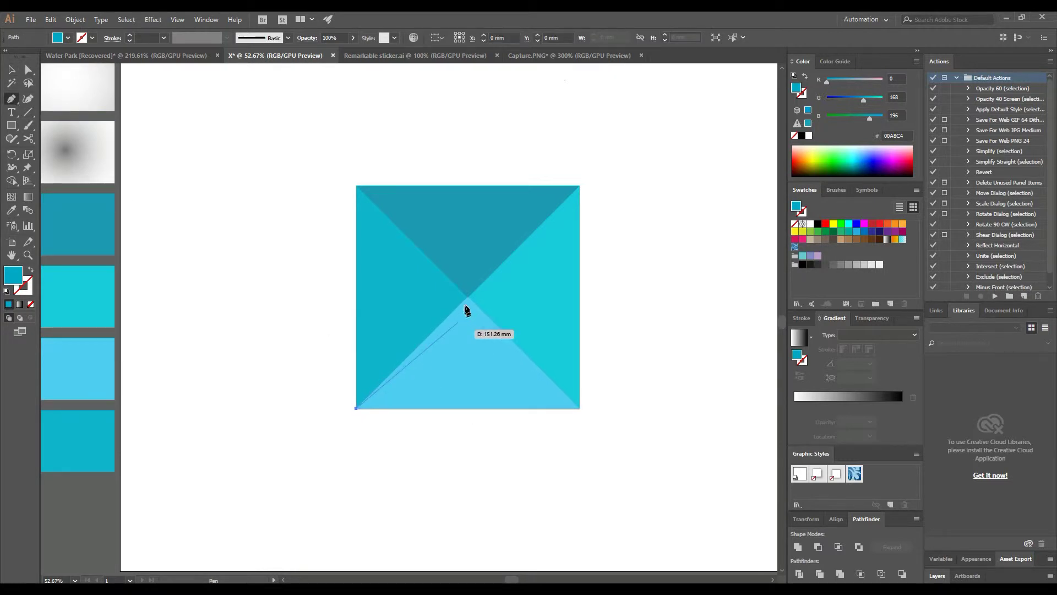
pyautogui.click(357, 186)
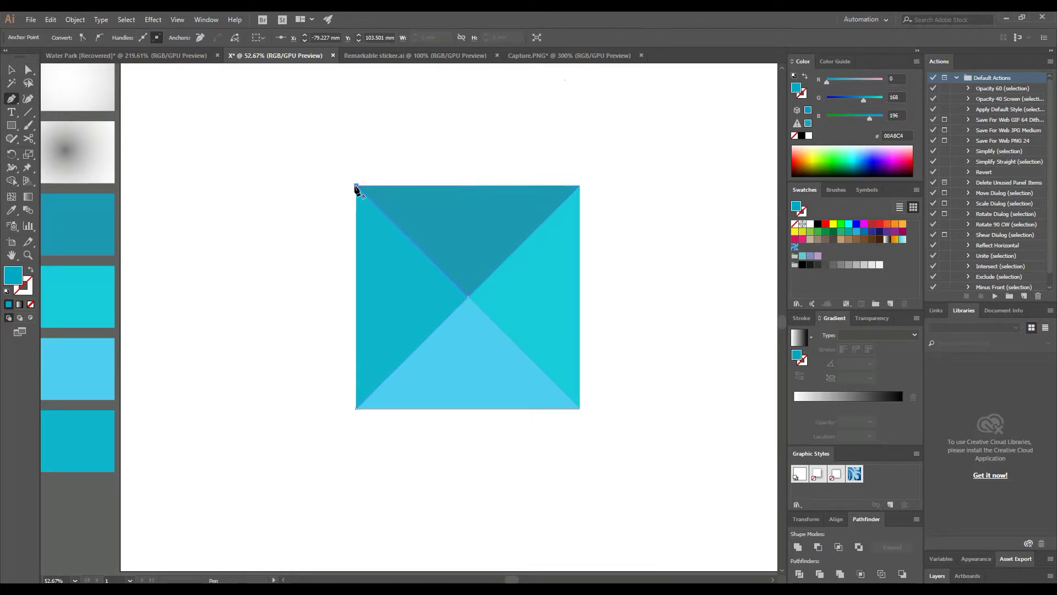
pyautogui.press('v')
pyautogui.click(199, 197)
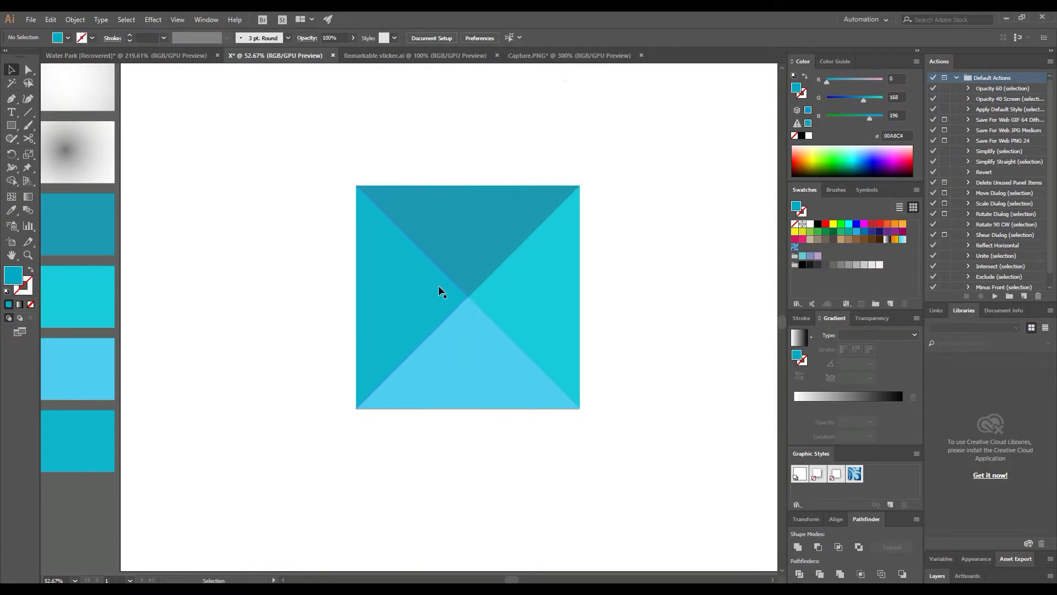
pyautogui.click(462, 290)
# Step: Set the line's stroke weight to 10 pt and apply Width Profile 1 to taper it
pyautogui.click(158, 37)
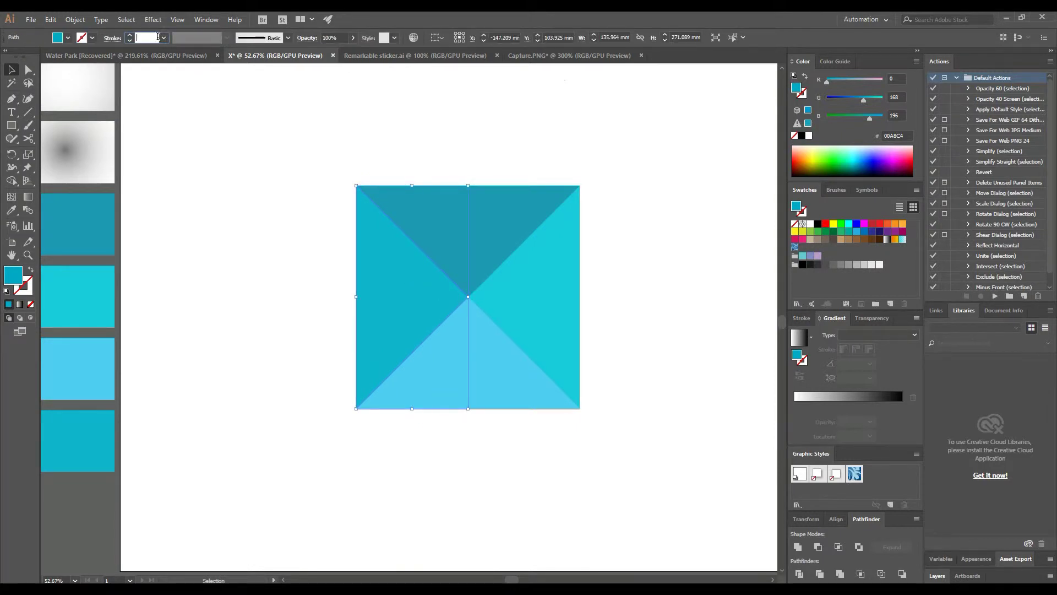
pyautogui.write('0.5')
pyautogui.press('Return')
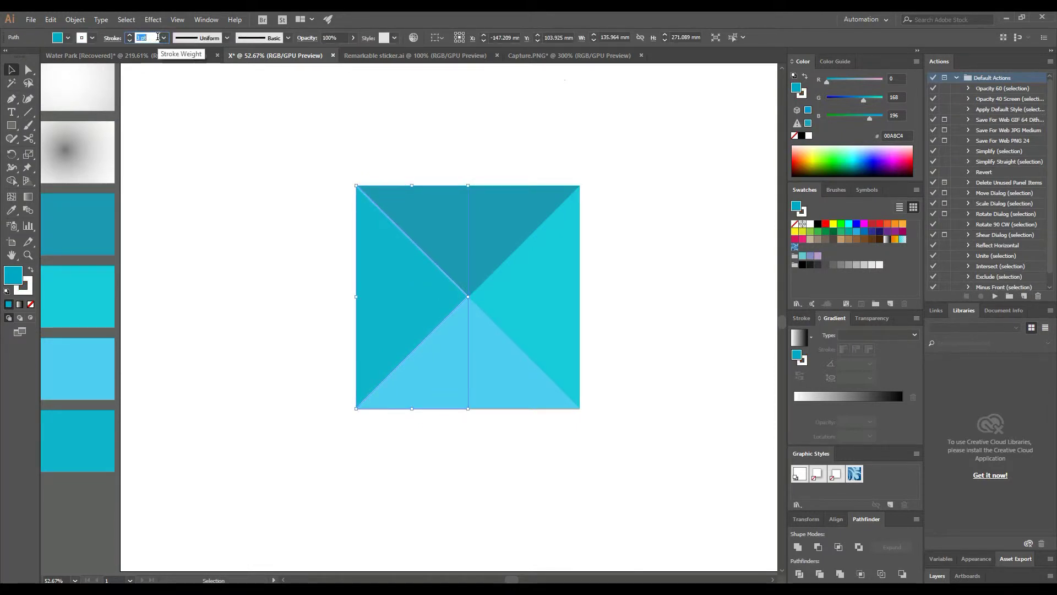
pyautogui.write('10')
pyautogui.press('Return')
pyautogui.click(227, 38)
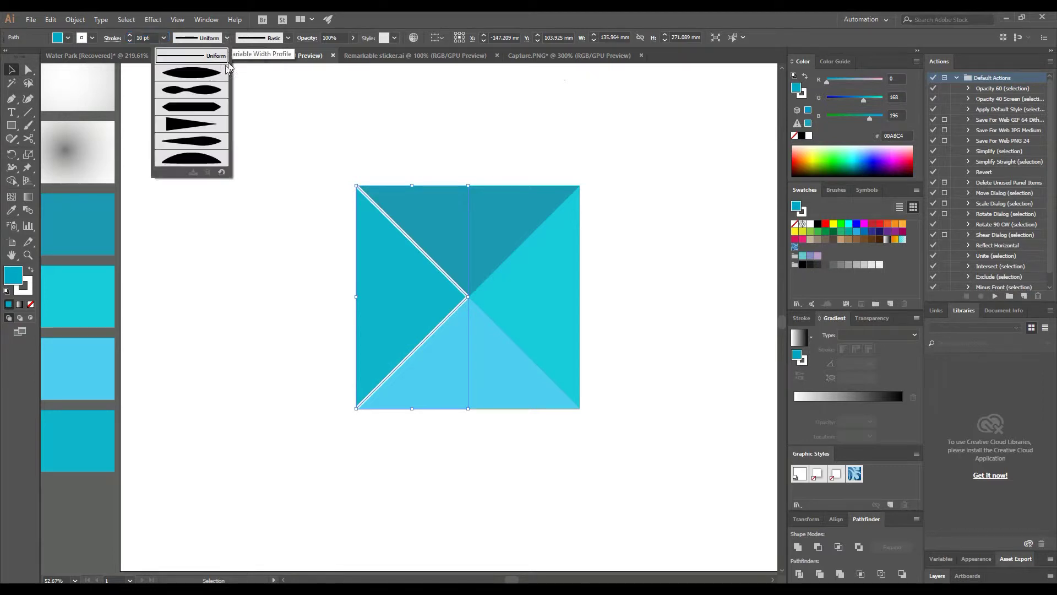
pyautogui.click(220, 72)
pyautogui.doubleClick(146, 38)
pyautogui.write('12')
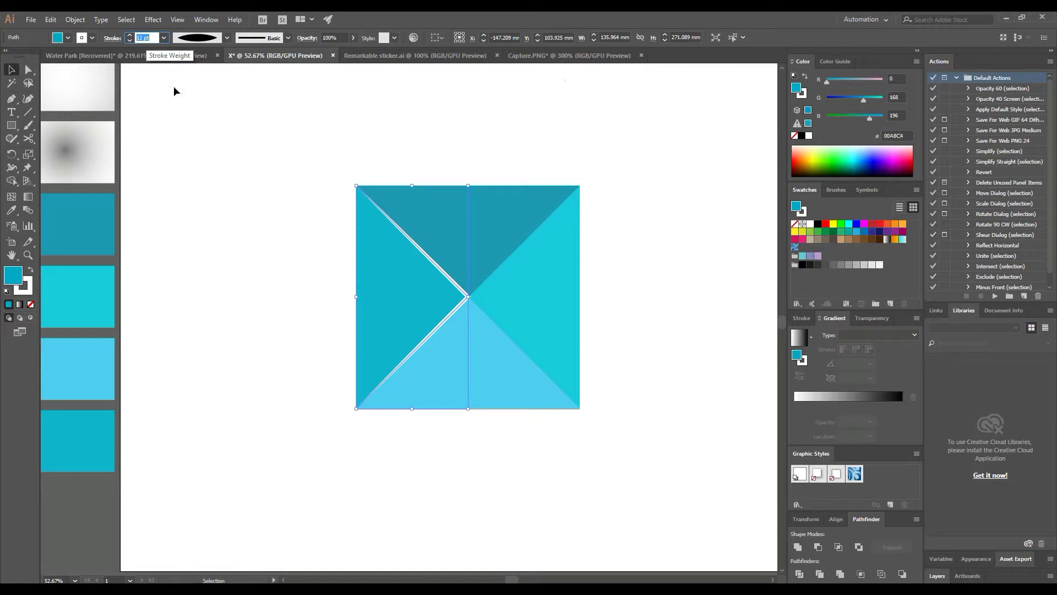
pyautogui.click(192, 114)
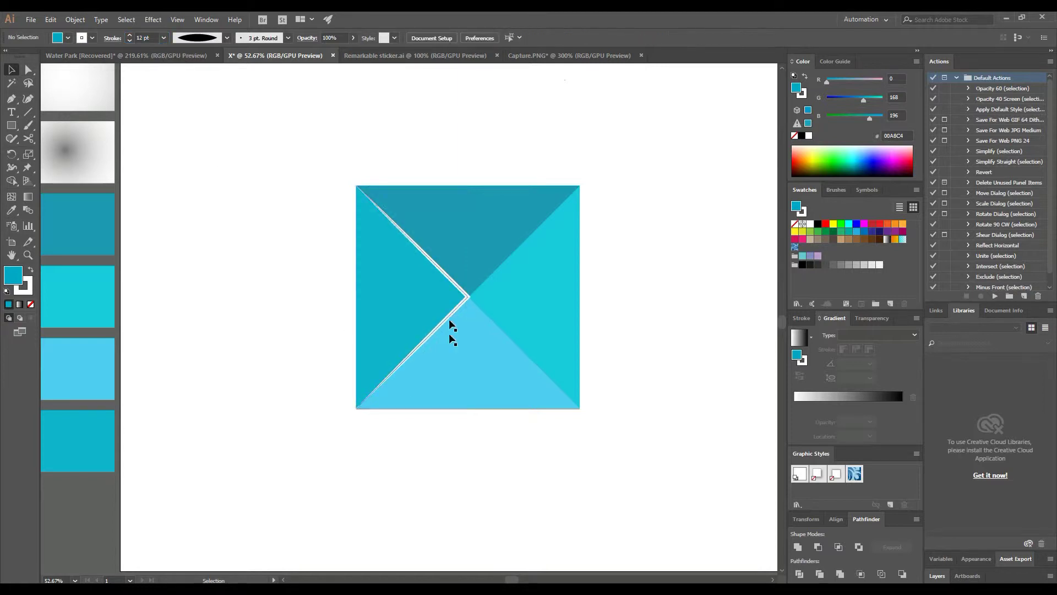
# Step: Make a vertically reflected copy of the white line via Transform > Reflect
pyautogui.rightClick(466, 295)
pyautogui.click(586, 462)
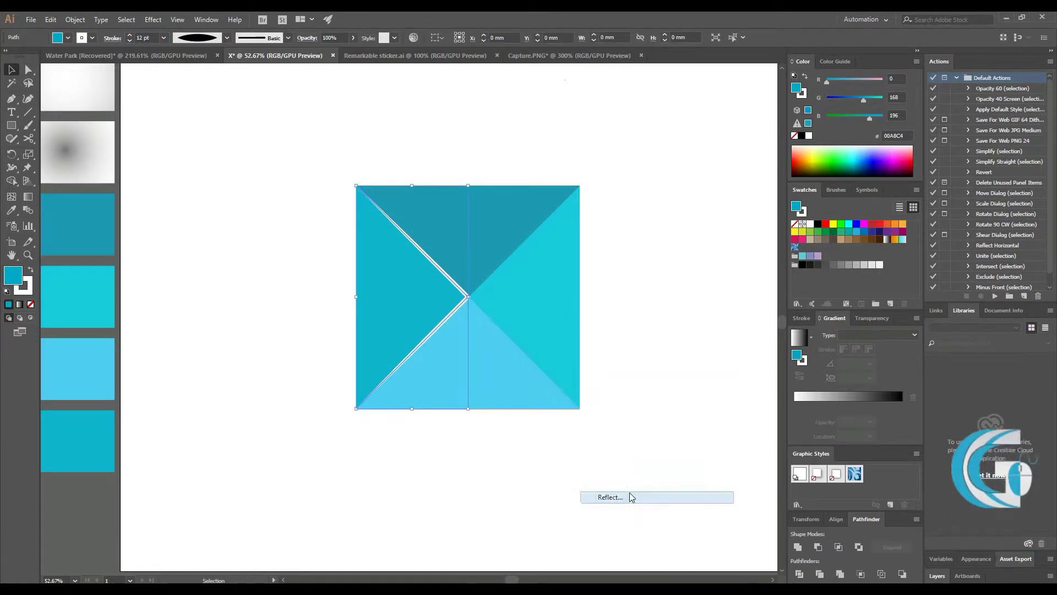
pyautogui.click(599, 258)
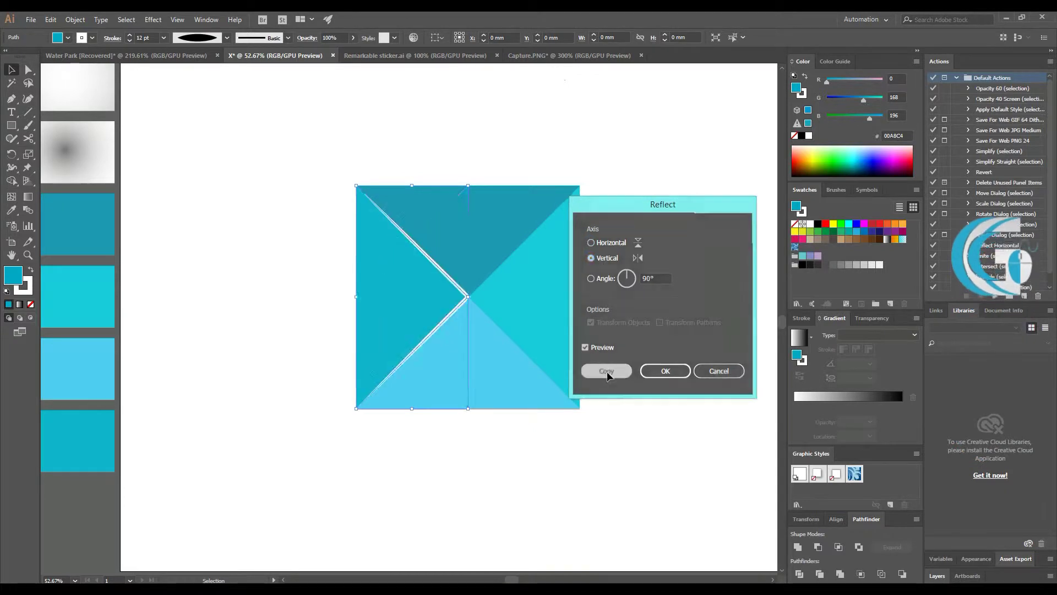
pyautogui.click(607, 372)
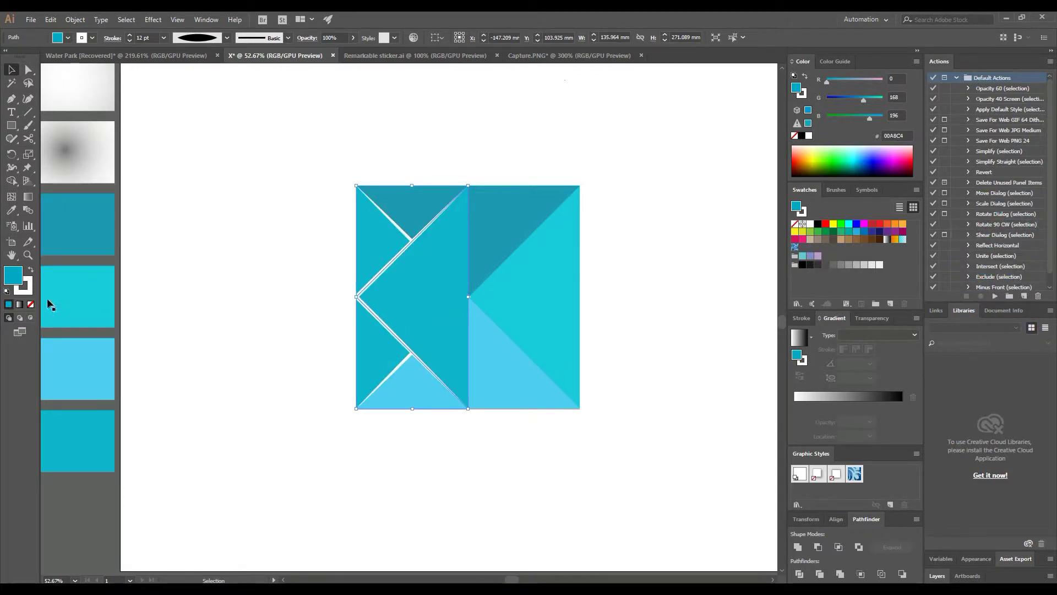
# Step: Set the mirrored copy's fill to None and move it onto the square's right half
pyautogui.click(29, 293)
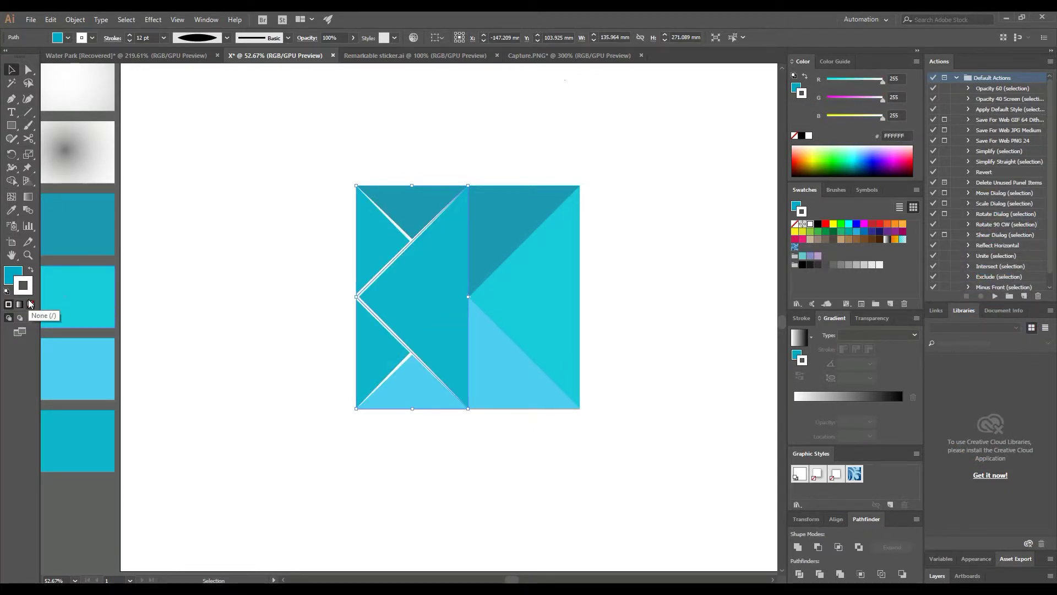
pyautogui.click(13, 273)
pyautogui.click(30, 304)
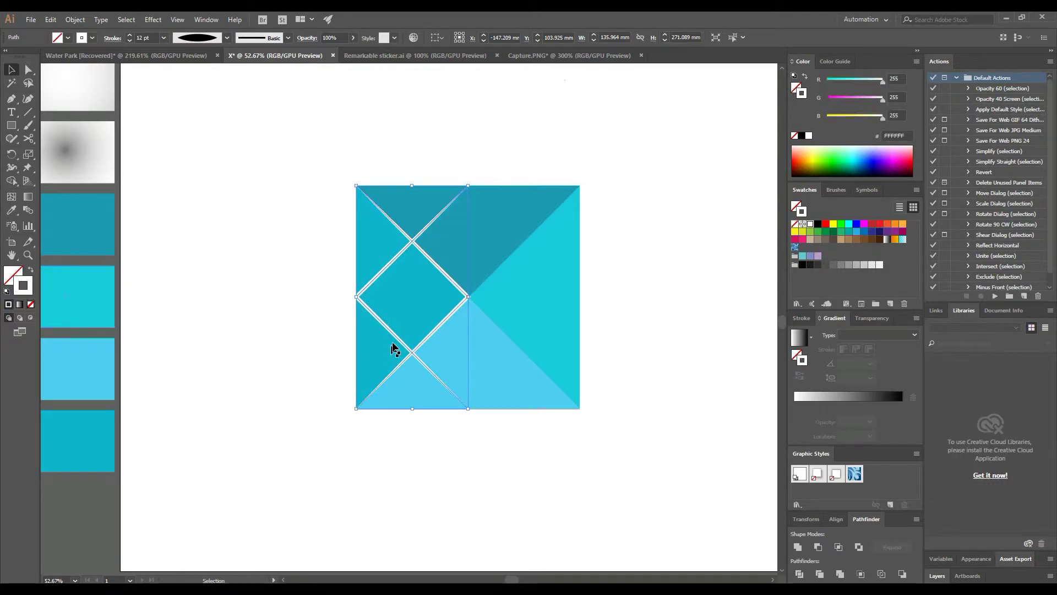
pyautogui.moveTo(388, 329)
pyautogui.mouseDown()
pyautogui.moveTo(530, 334)
pyautogui.moveTo(500, 335)
pyautogui.mouseUp()
pyautogui.click(265, 311)
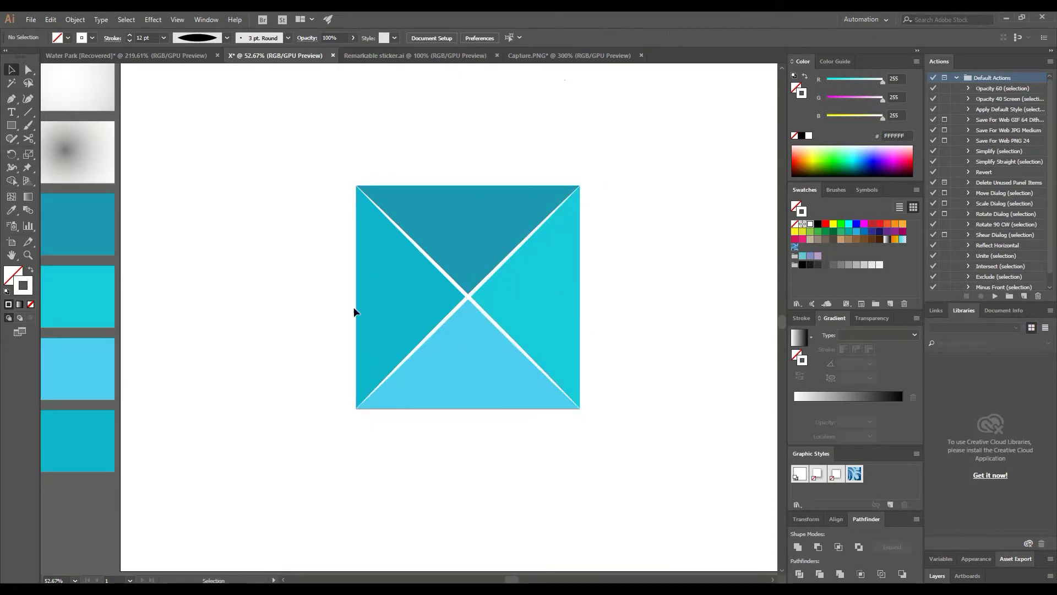
pyautogui.click(421, 307)
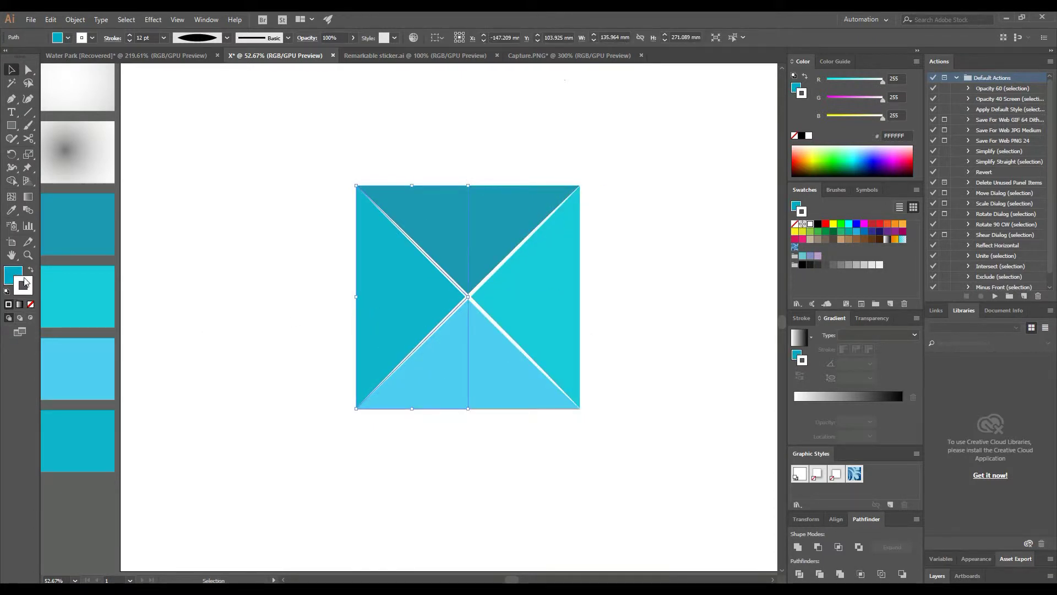
pyautogui.click(31, 304)
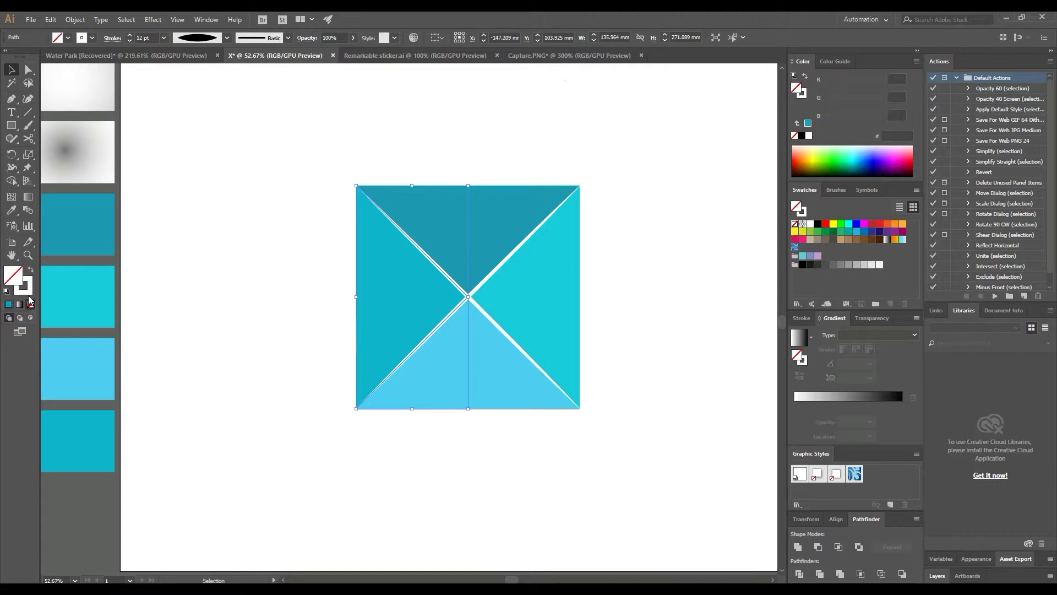
pyautogui.click(242, 279)
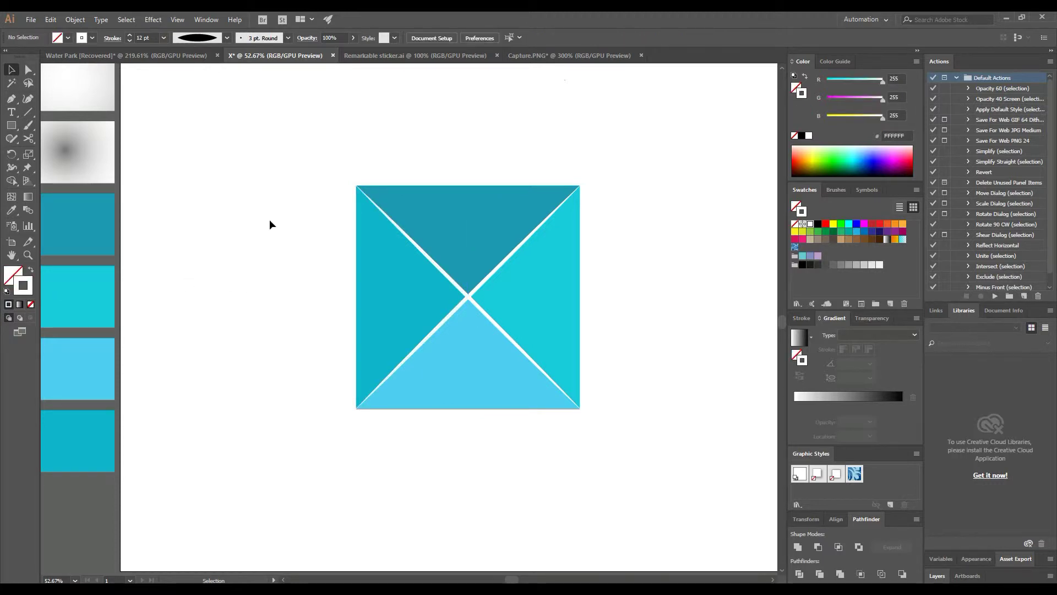
# Step: Move the unfilled outline shape off to the left, then shift it and the teal square right together
pyautogui.moveTo(299, 167); pyautogui.dragTo(574, 430)
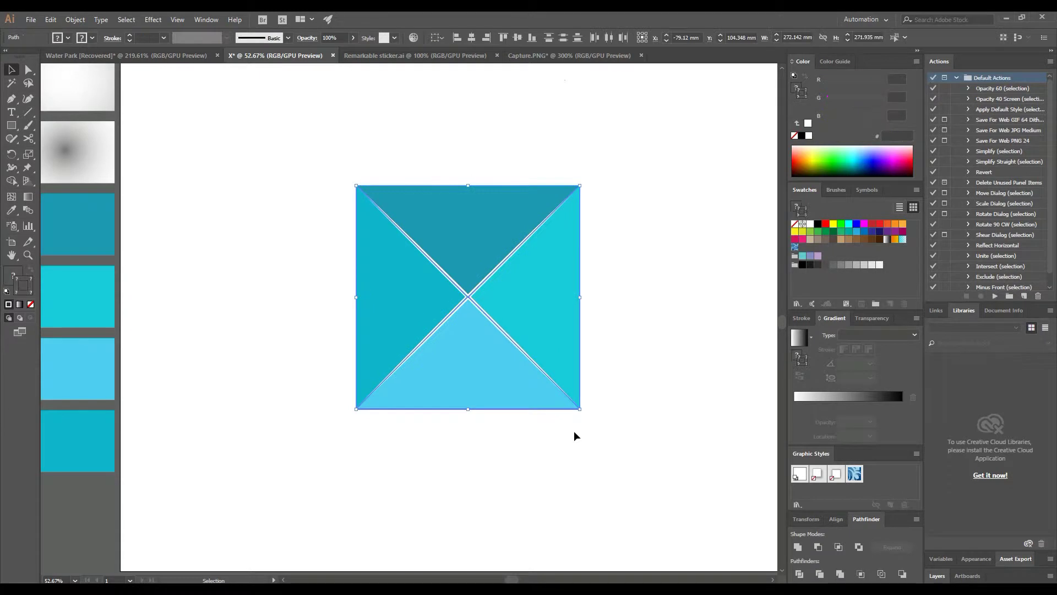
pyautogui.click(273, 253)
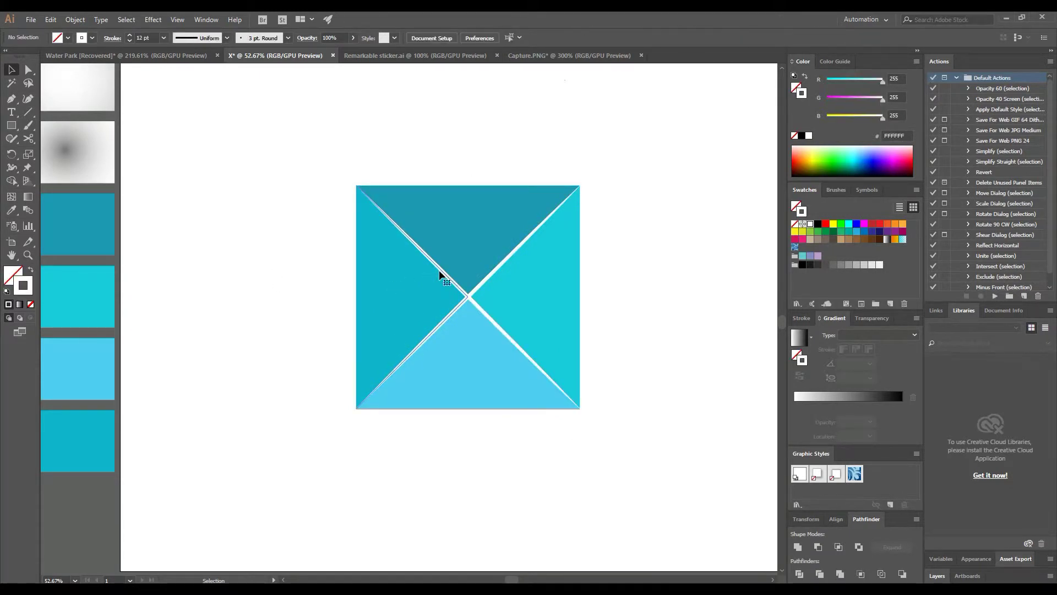
pyautogui.click(493, 269)
pyautogui.moveTo(493, 269); pyautogui.dragTo(234, 278)
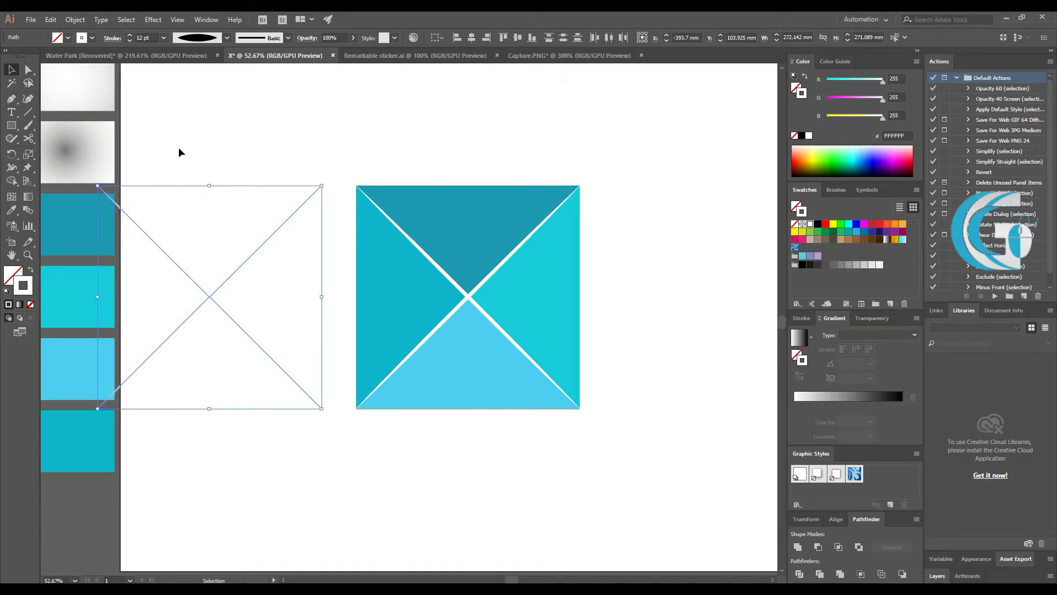
pyautogui.moveTo(179, 152); pyautogui.dragTo(551, 440)
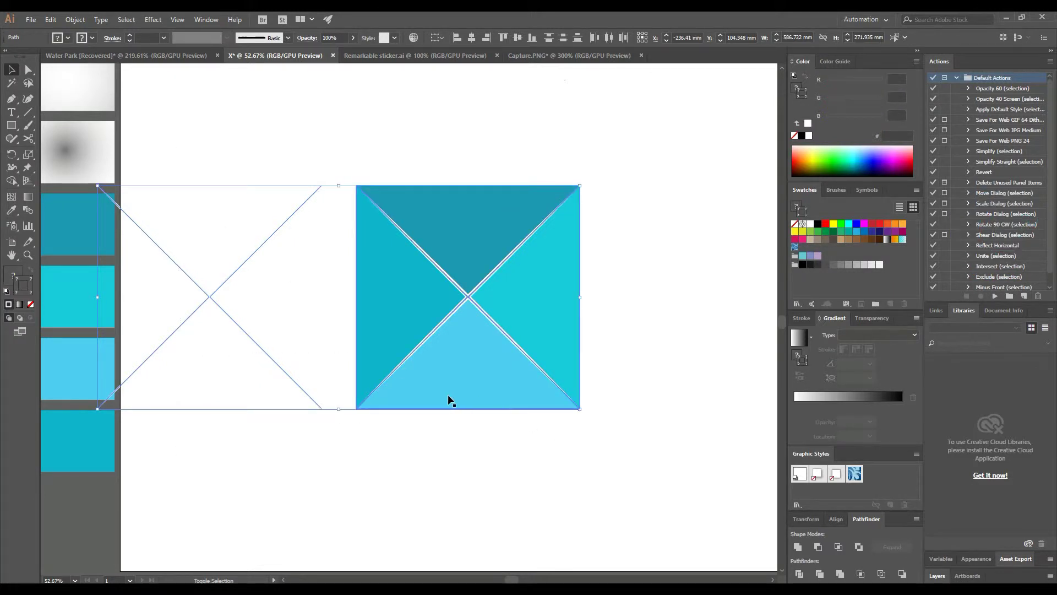
pyautogui.moveTo(444, 376); pyautogui.dragTo(485, 375)
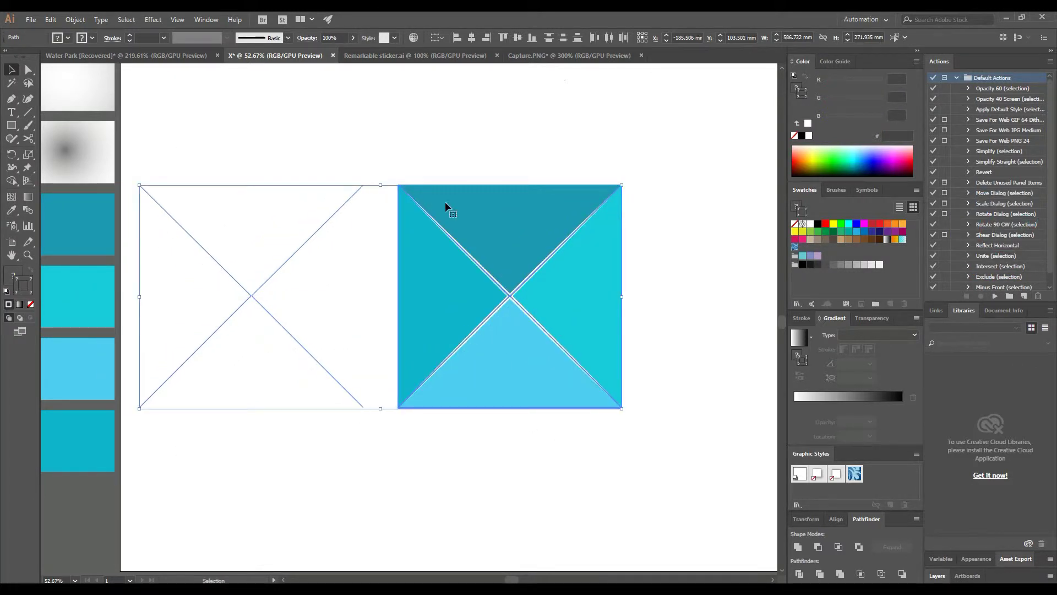
pyautogui.click(443, 139)
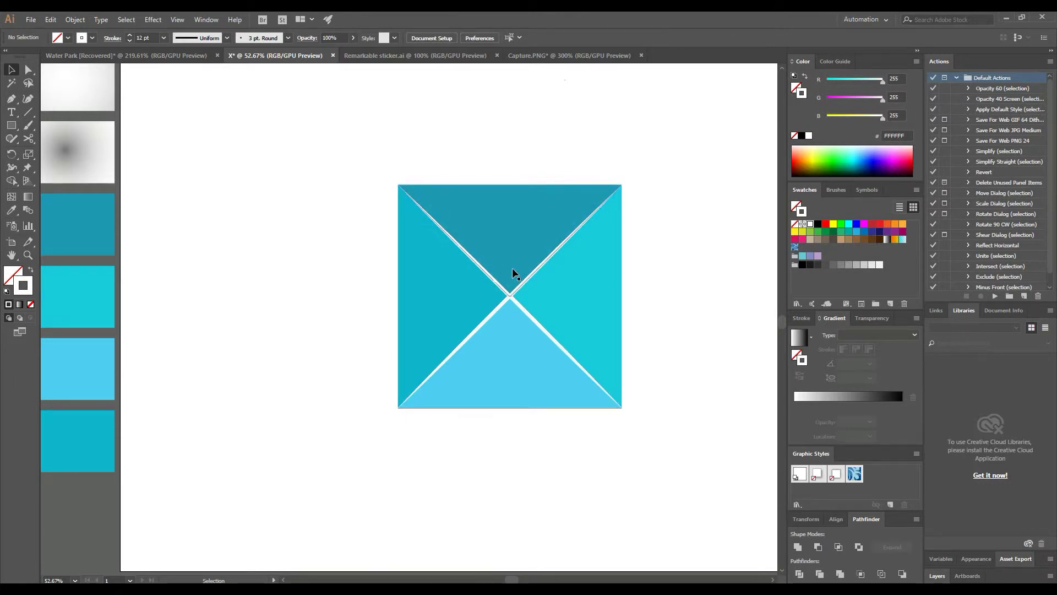
# Step: Copy the teal square artwork with Edit > Copy and use Edit > Paste in Back
pyautogui.click(554, 384)
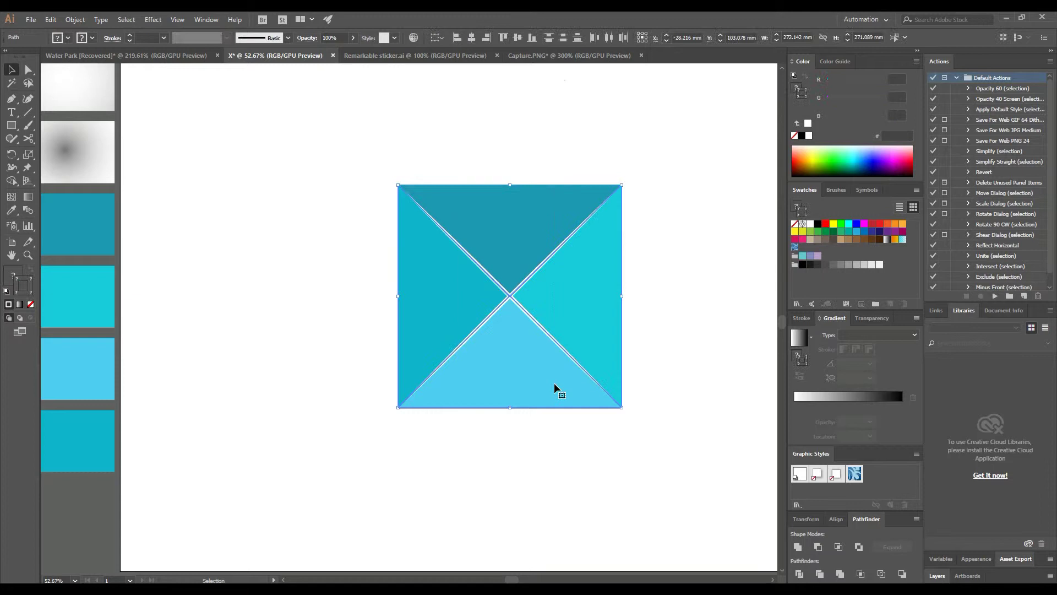
pyautogui.click(83, 21)
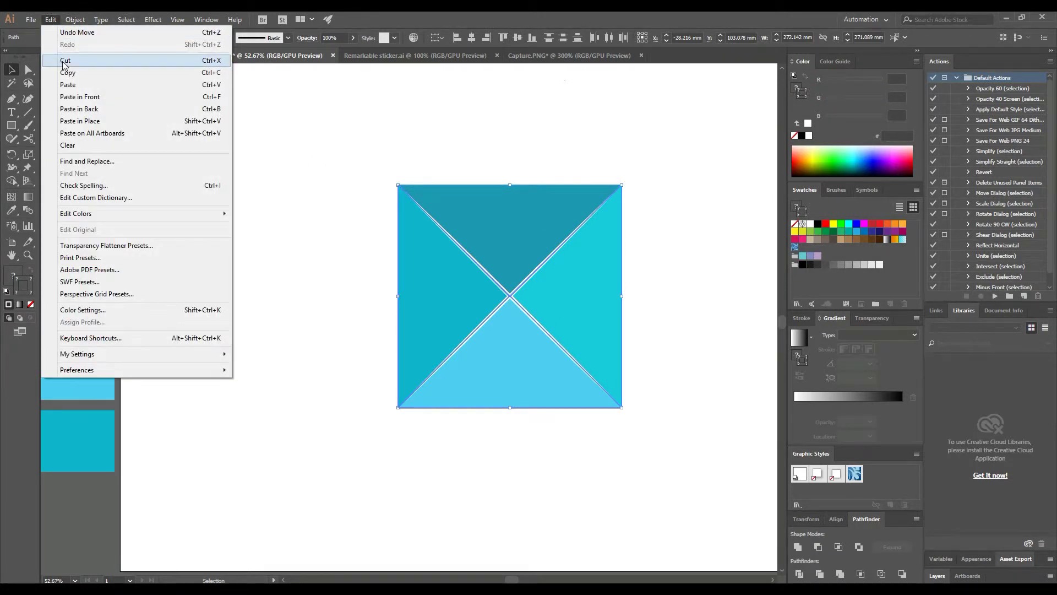
pyautogui.click(67, 72)
pyautogui.click(51, 20)
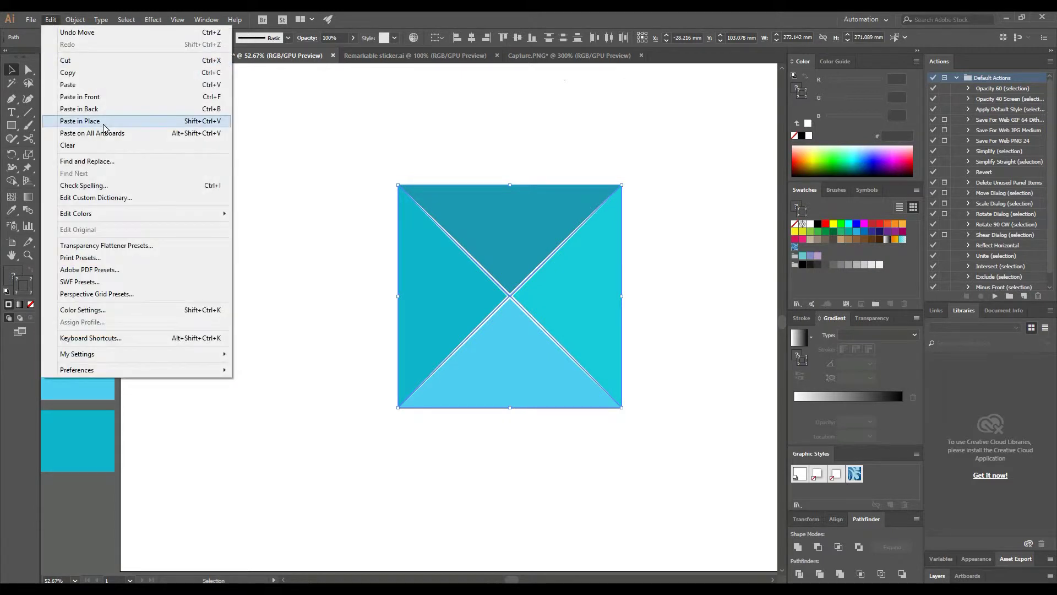
pyautogui.click(93, 109)
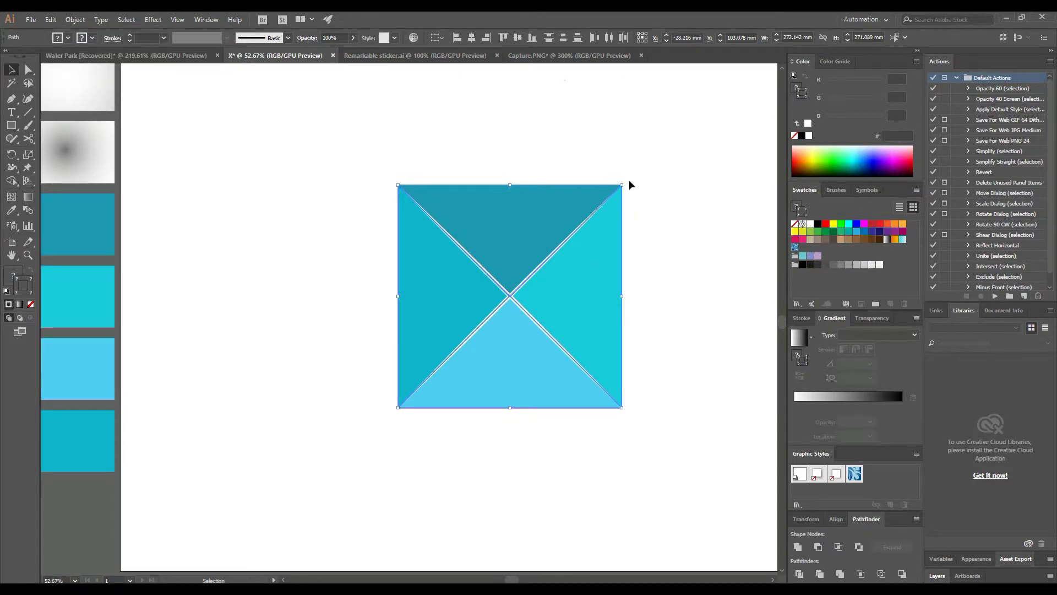
# Step: Rotate the copy 45° into a diamond and Shift-select its four triangles
pyautogui.moveTo(553, 151); pyautogui.dragTo(597, 285)
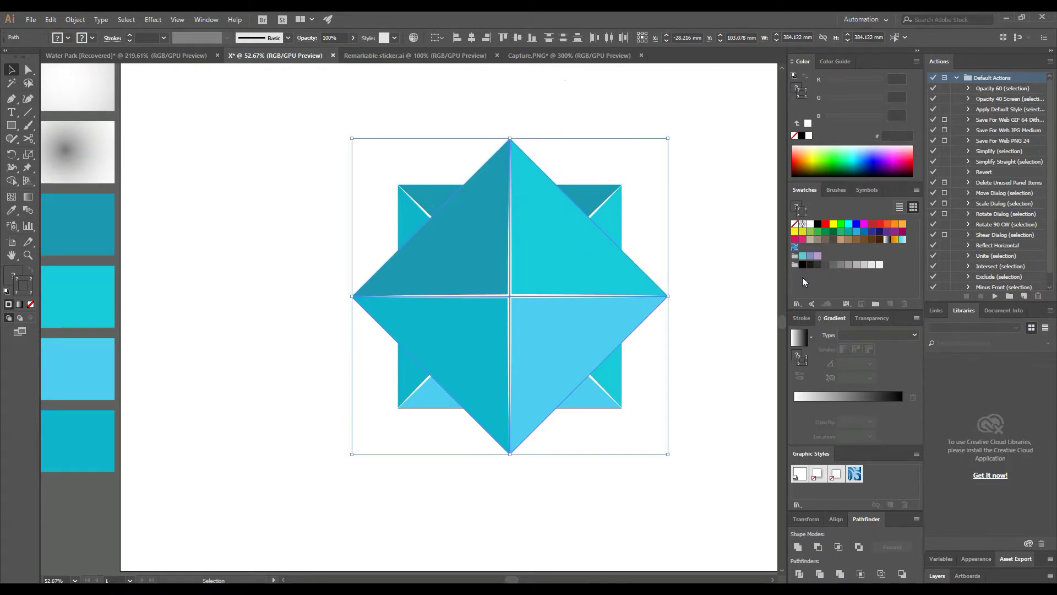
pyautogui.click(708, 233)
pyautogui.click(554, 247)
pyautogui.keyDown('shift'); pyautogui.click(453, 256); pyautogui.keyUp('shift')
pyautogui.keyDown('shift'); pyautogui.click(453, 360); pyautogui.keyUp('shift')
pyautogui.keyDown('shift'); pyautogui.click(548, 337); pyautogui.keyUp('shift')
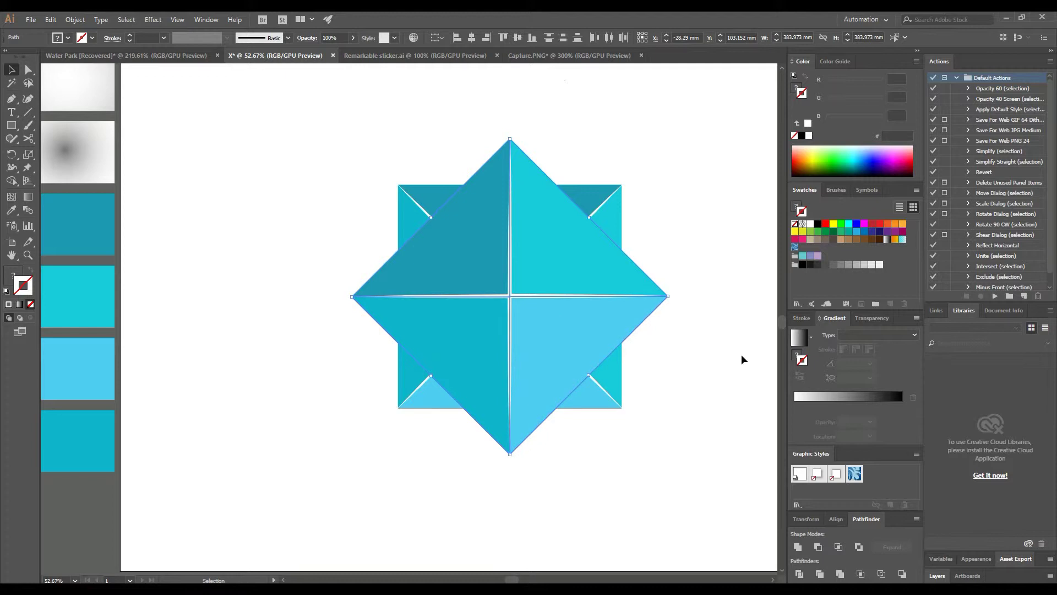
# Step: Set the selected triangles' blend mode to Multiply in the Transparency panel
pyautogui.click(874, 318)
pyautogui.click(831, 335)
pyautogui.click(814, 374)
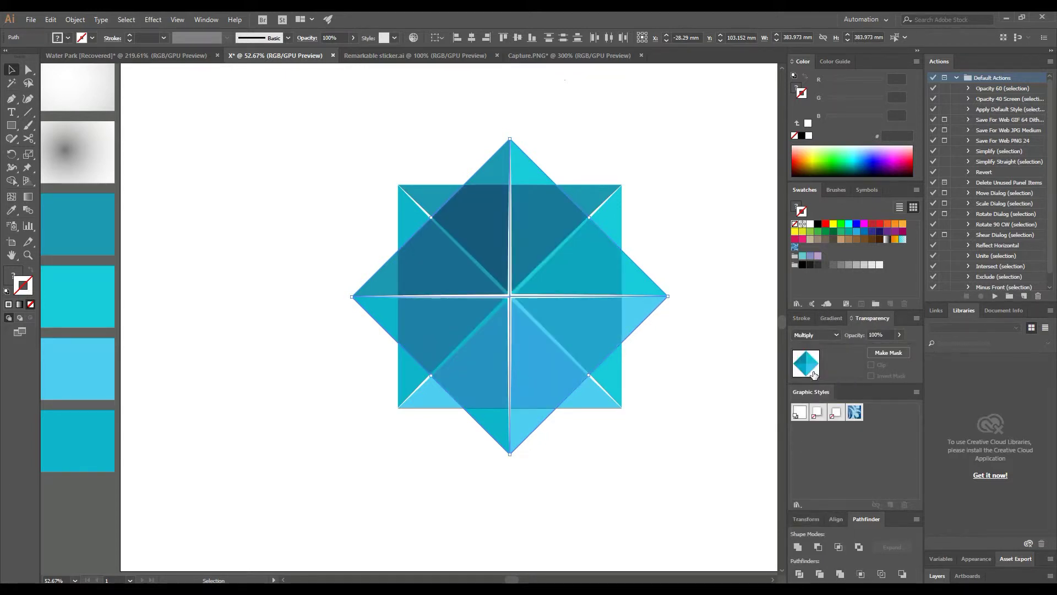
pyautogui.click(694, 248)
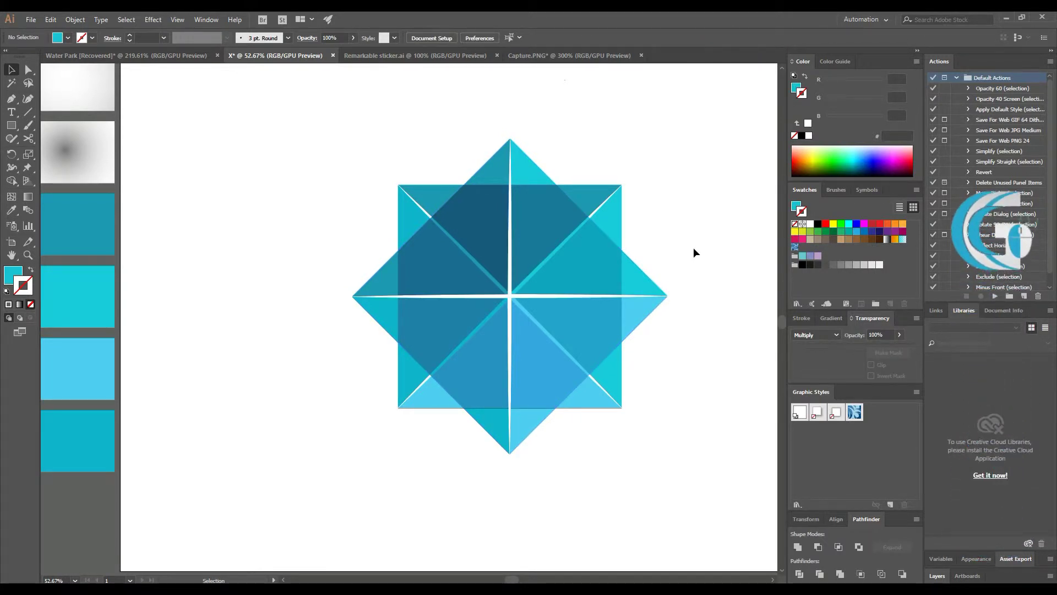
# Step: Rotate the star 90° about its centre and bring the white line path to the front
pyautogui.moveTo(693, 248); pyautogui.dragTo(654, 332)
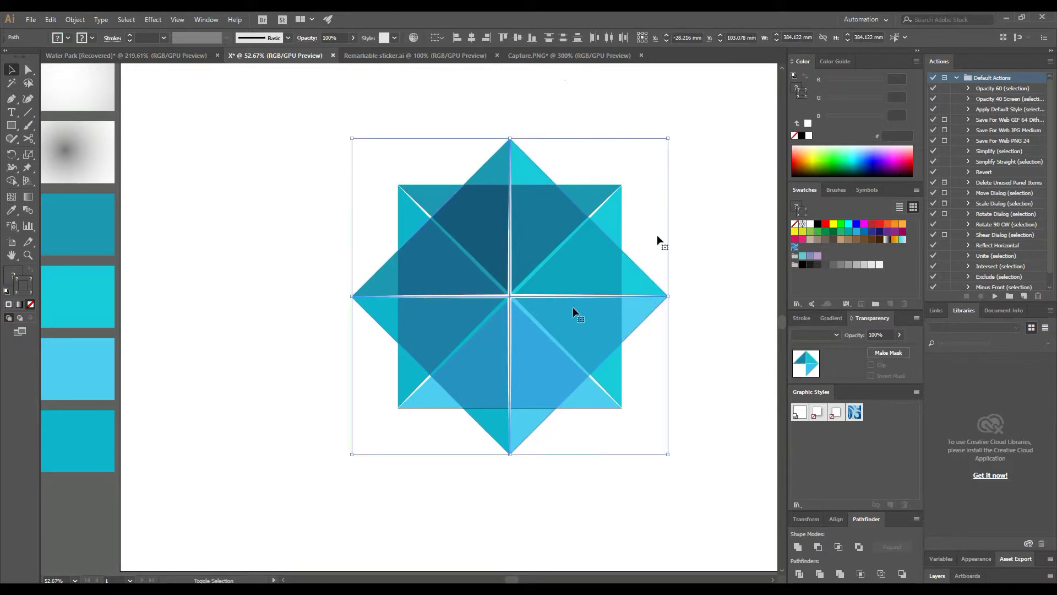
pyautogui.moveTo(674, 135); pyautogui.dragTo(394, 190)
pyautogui.click(376, 110)
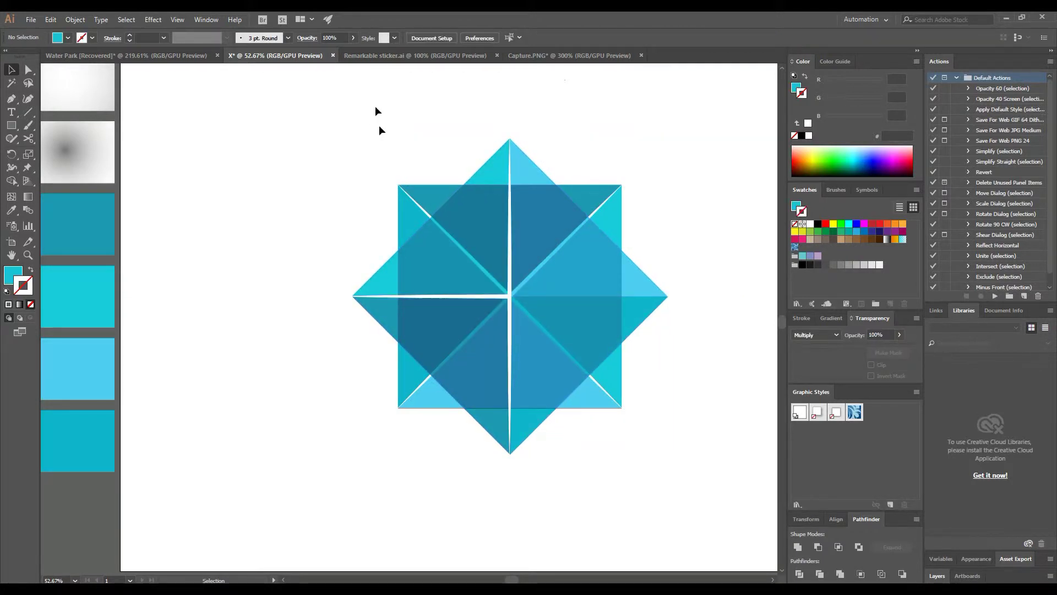
pyautogui.click(510, 292)
pyautogui.rightClick(509, 280)
pyautogui.moveTo(540, 438)
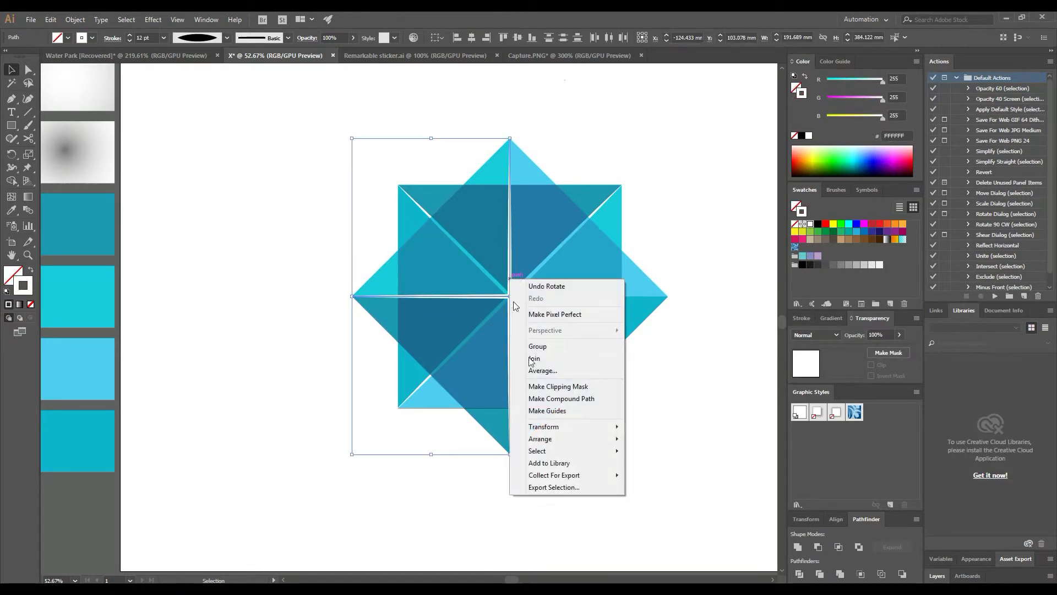
pyautogui.click(670, 444)
pyautogui.click(675, 399)
# Step: Select the white X path and move it onto the star's centre
pyautogui.click(507, 311)
pyautogui.press('Delete')
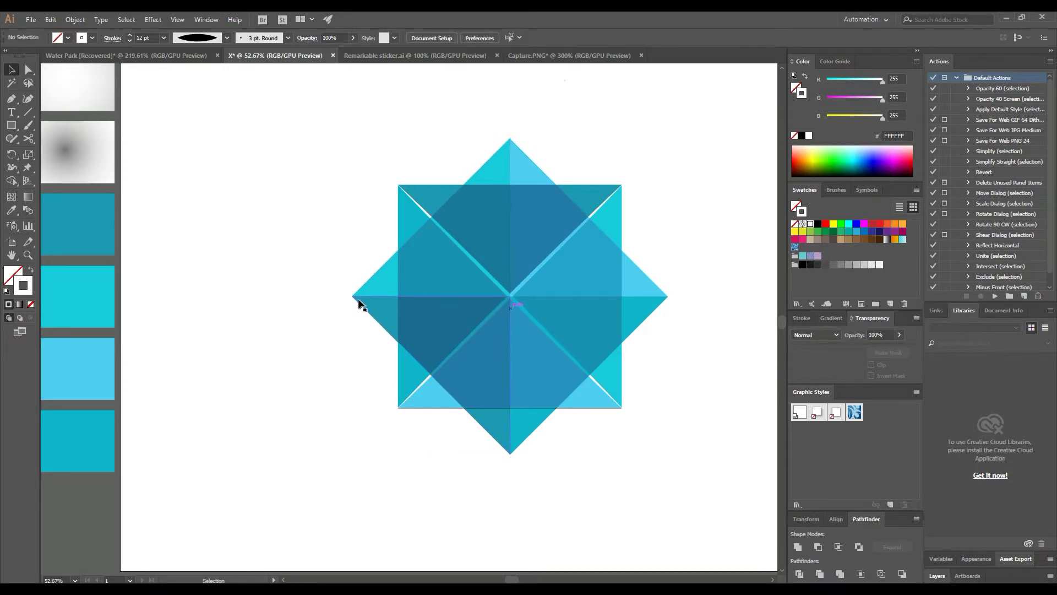
pyautogui.moveTo(194, 184); pyautogui.dragTo(310, 379)
pyautogui.moveTo(258, 296); pyautogui.dragTo(515, 287)
pyautogui.rightClick(514, 287)
# Step: Select the three rotated-diamond pieces and group them
pyautogui.click(729, 231)
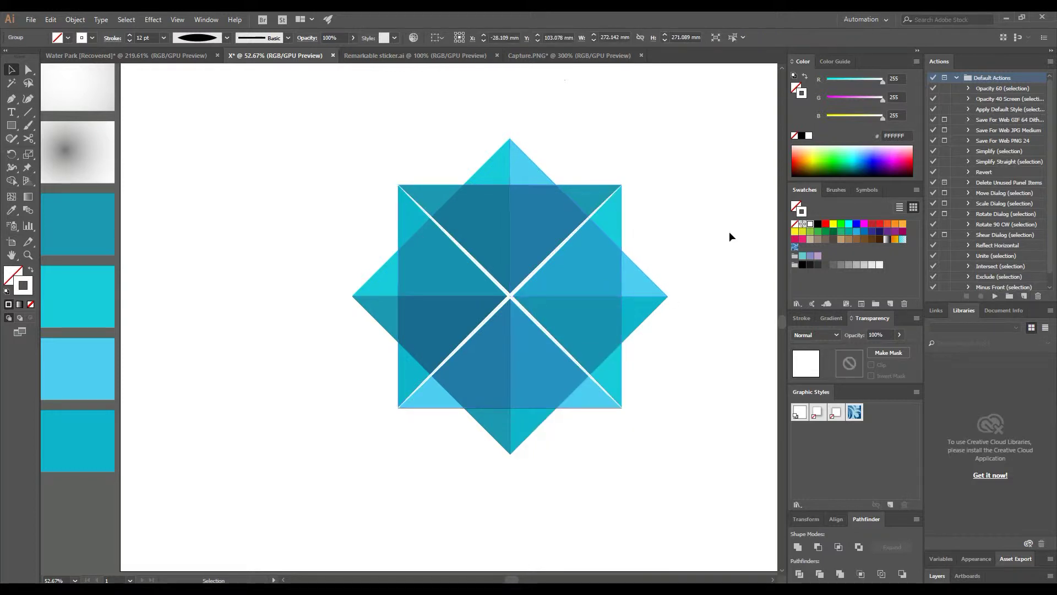
pyautogui.click(580, 247)
pyautogui.hotkey('ctrl', 'shift', 'a')
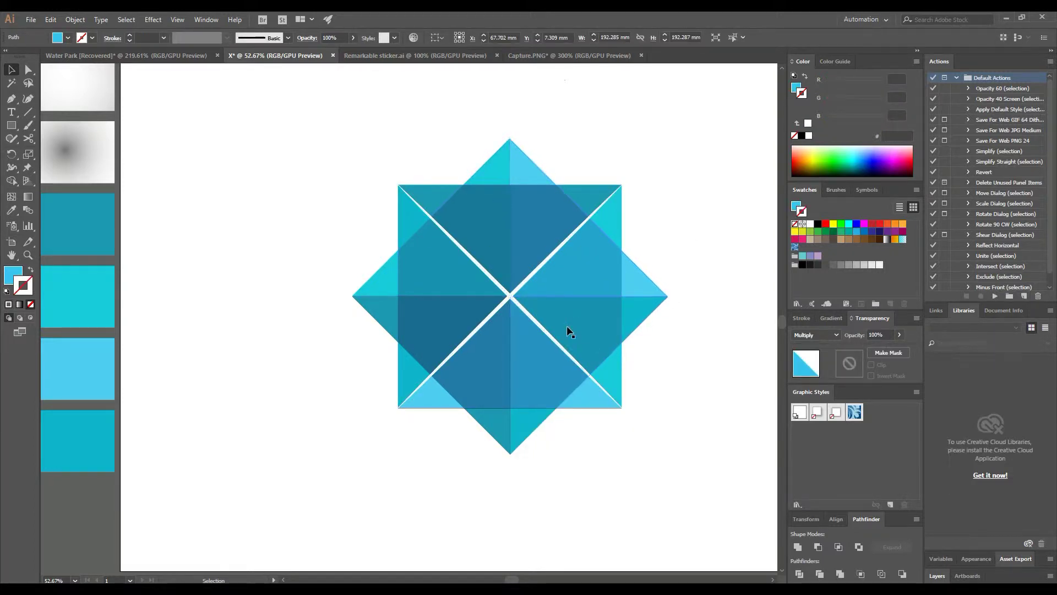
pyautogui.moveTo(700, 253); pyautogui.dragTo(596, 333)
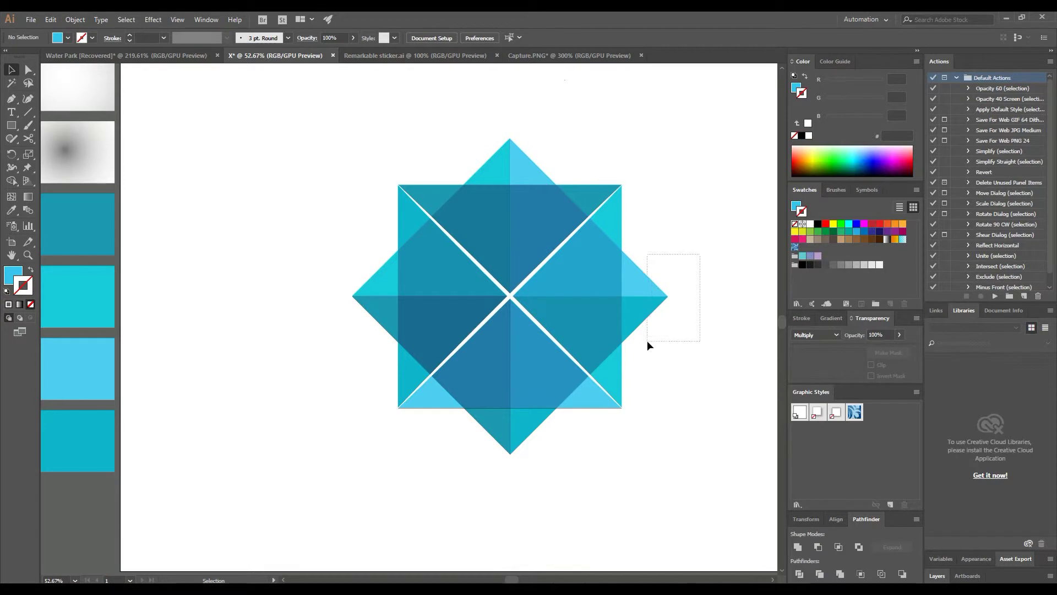
pyautogui.click(347, 279)
pyautogui.click(457, 285)
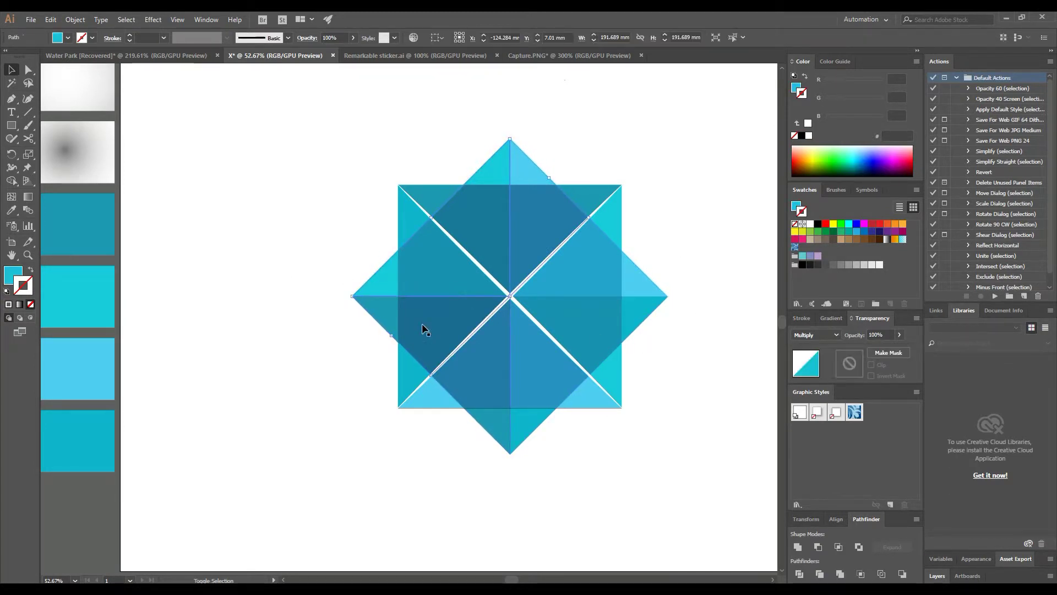
pyautogui.keyDown('shift'); pyautogui.click(510, 435); pyautogui.keyUp('shift')
pyautogui.keyDown('shift'); pyautogui.click(637, 289); pyautogui.keyUp('shift')
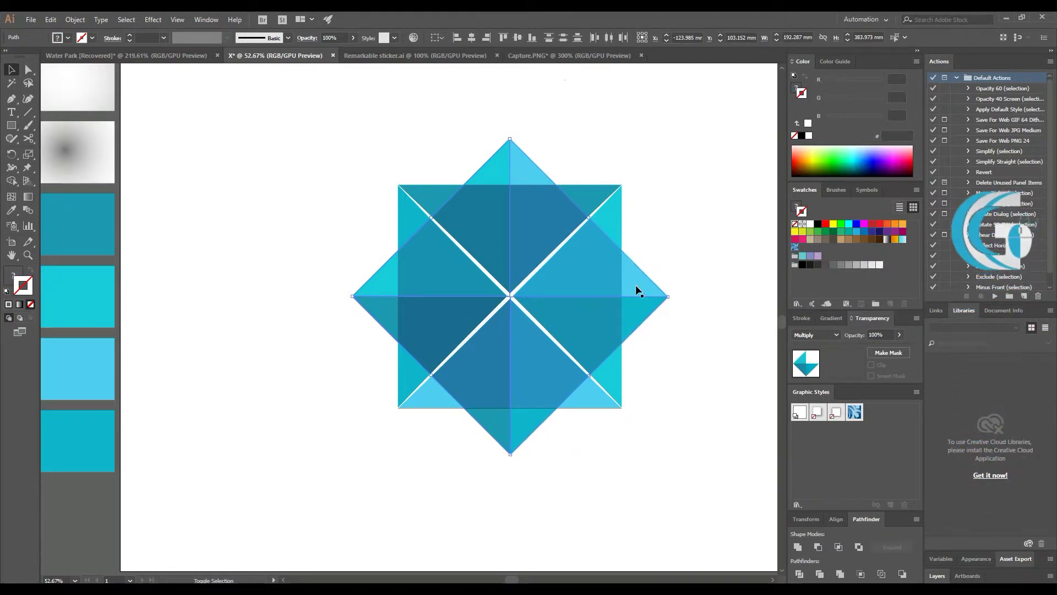
pyautogui.rightClick(637, 282)
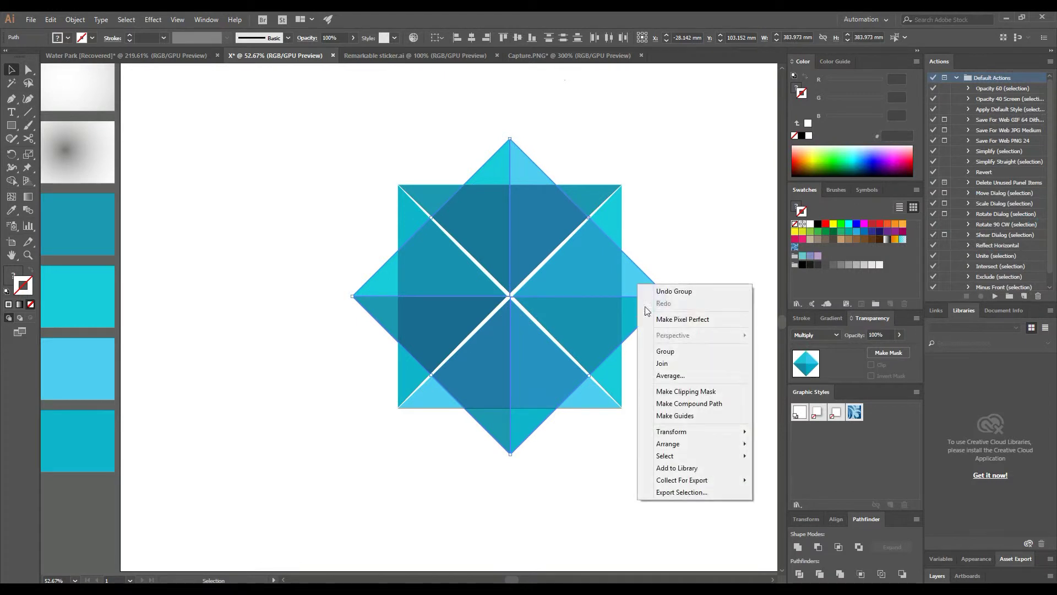
pyautogui.click(669, 346)
# Step: Select both halves of the square and group them
pyautogui.click(591, 198)
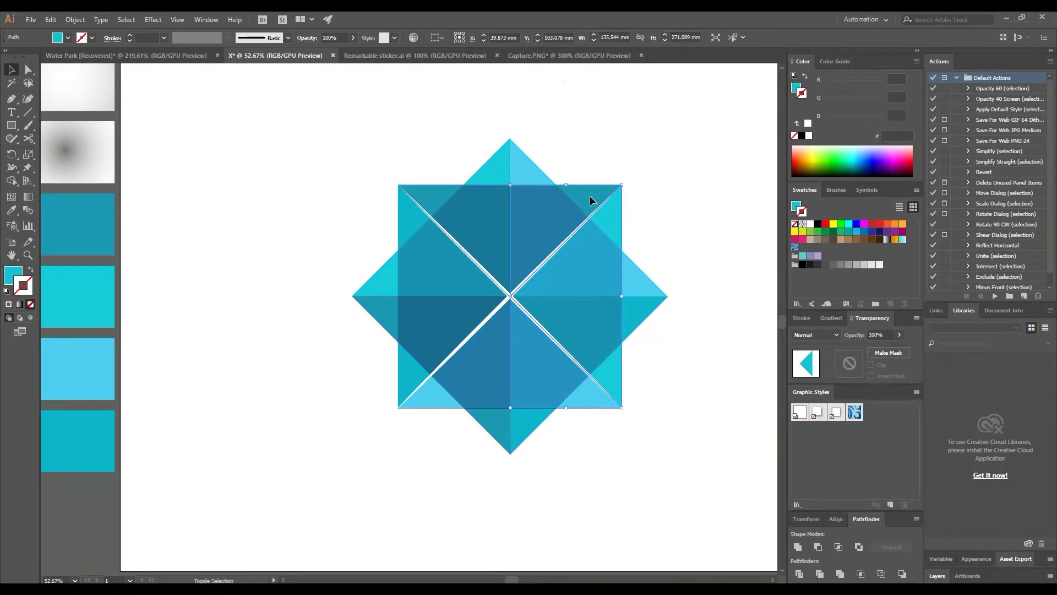
pyautogui.keyDown('shift'); pyautogui.click(402, 209); pyautogui.keyUp('shift')
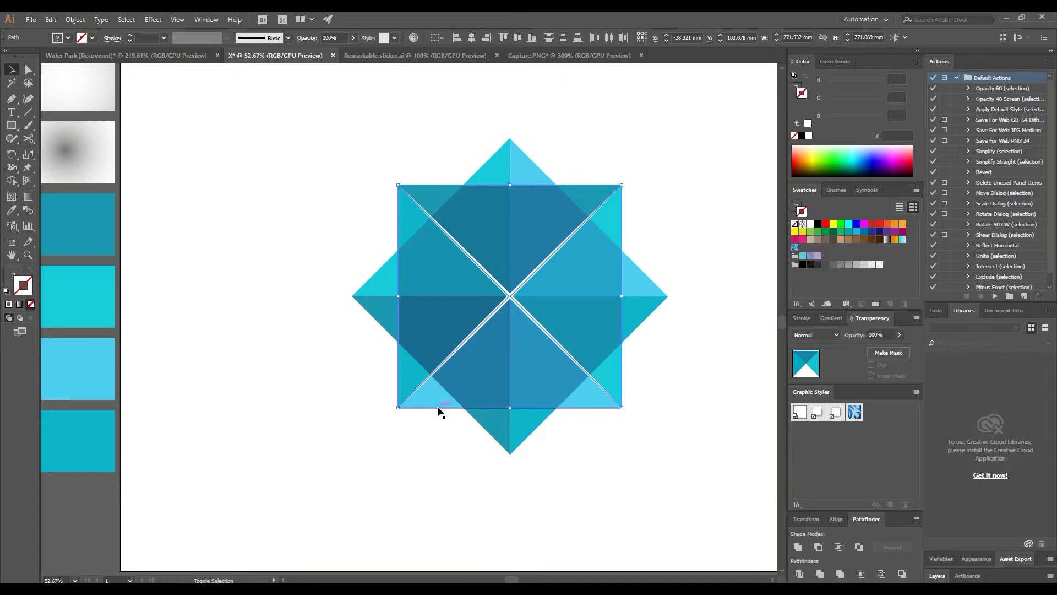
pyautogui.rightClick(667, 361)
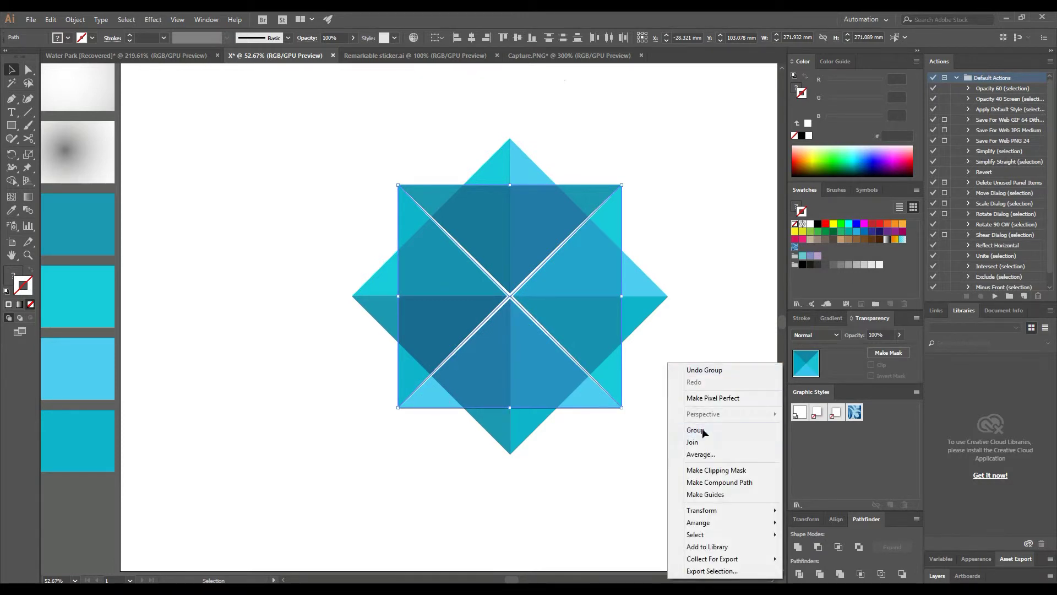
pyautogui.click(702, 427)
# Step: Align the diamond and square groups on their horizontal centres
pyautogui.moveTo(701, 208); pyautogui.dragTo(401, 405)
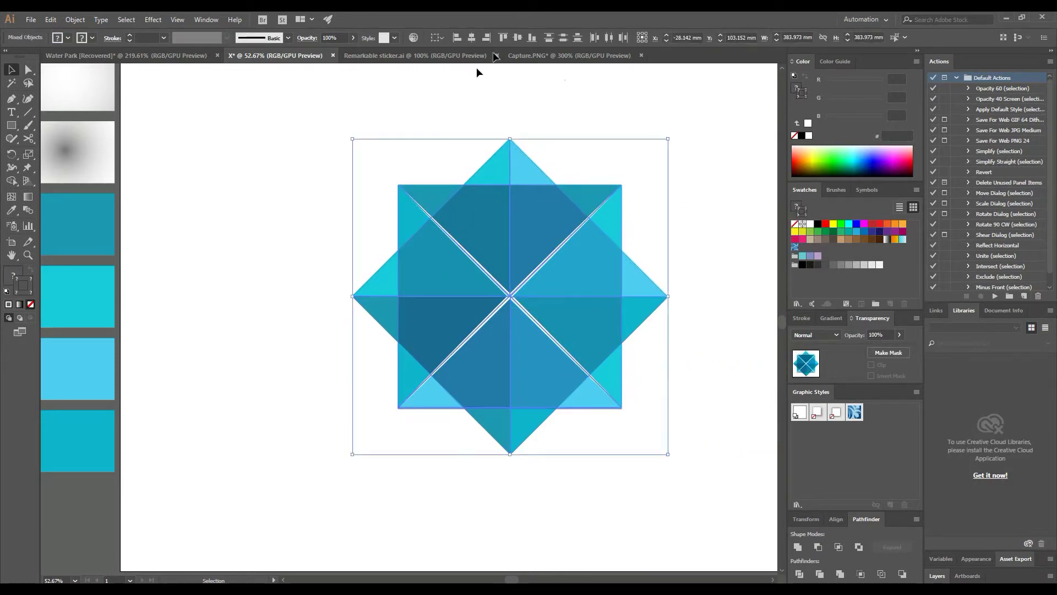
pyautogui.click(474, 37)
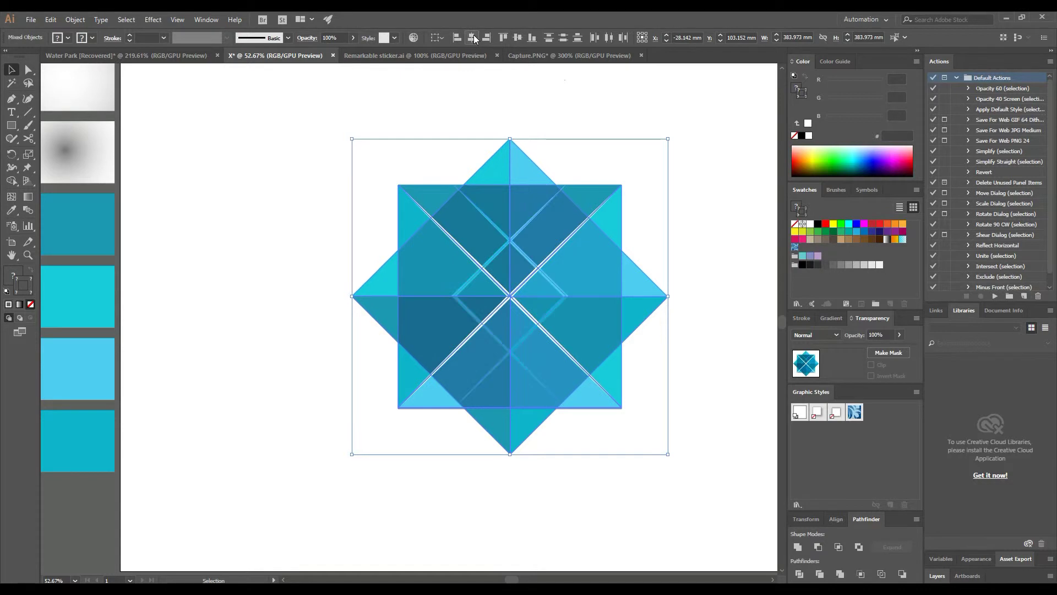
pyautogui.click(563, 81)
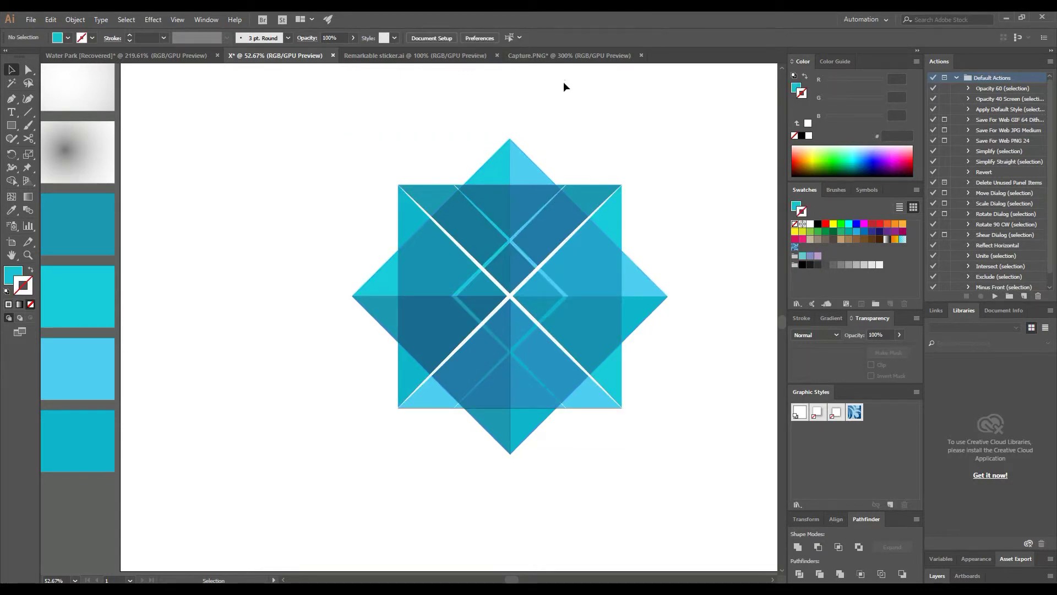
pyautogui.click(566, 184)
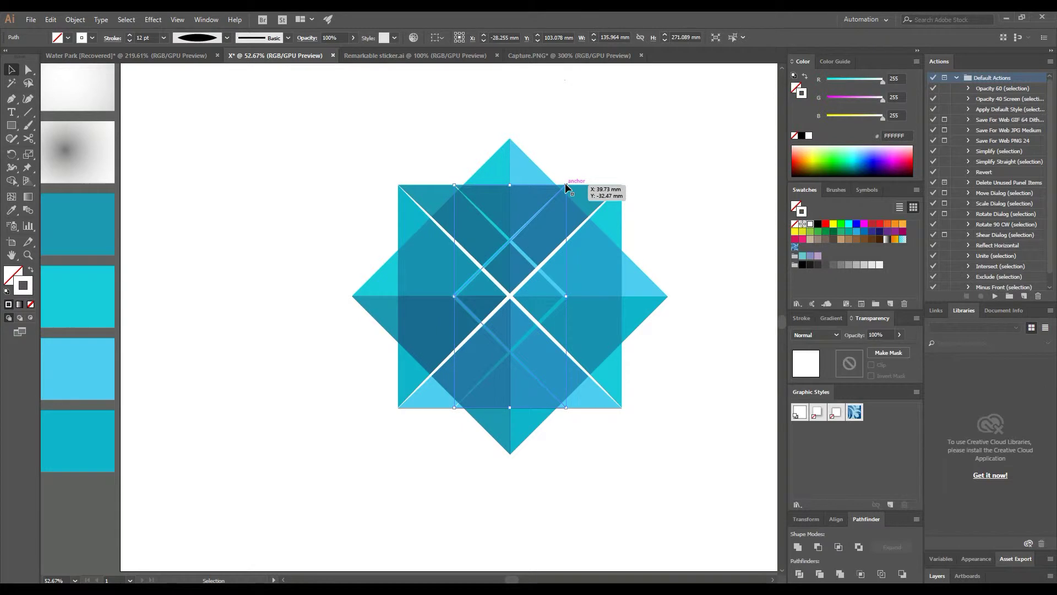
pyautogui.click(604, 156)
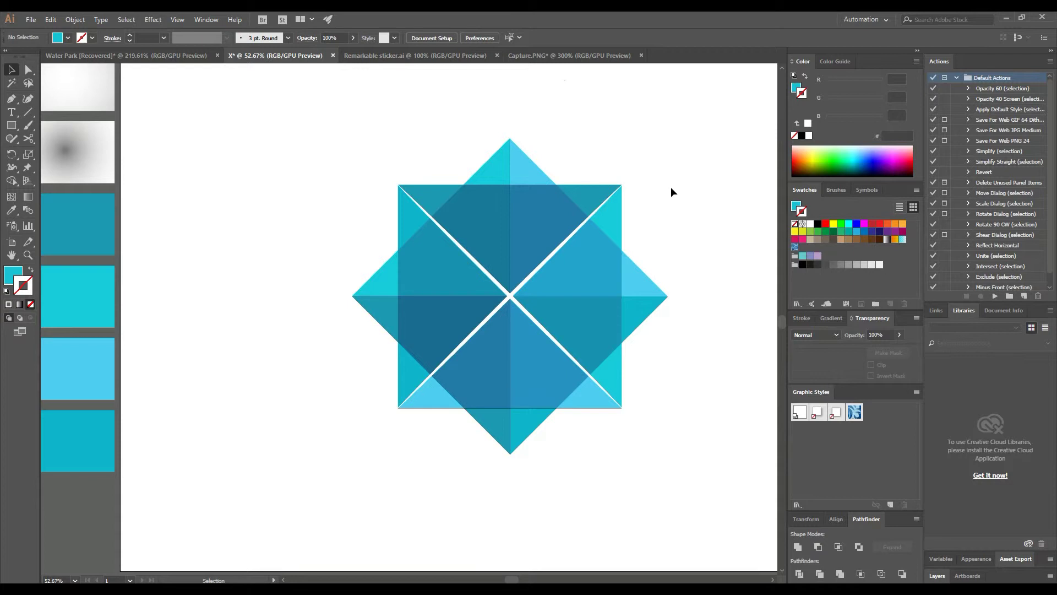
pyautogui.moveTo(644, 159); pyautogui.dragTo(364, 435)
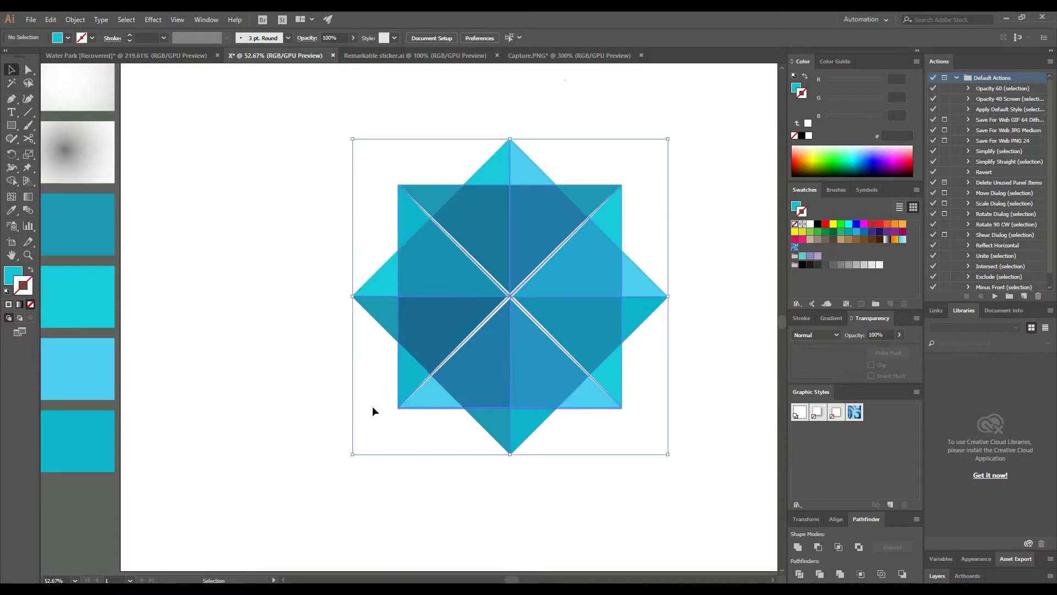
# Step: Group all the star's shapes into one group
pyautogui.rightClick(447, 272)
pyautogui.click(472, 343)
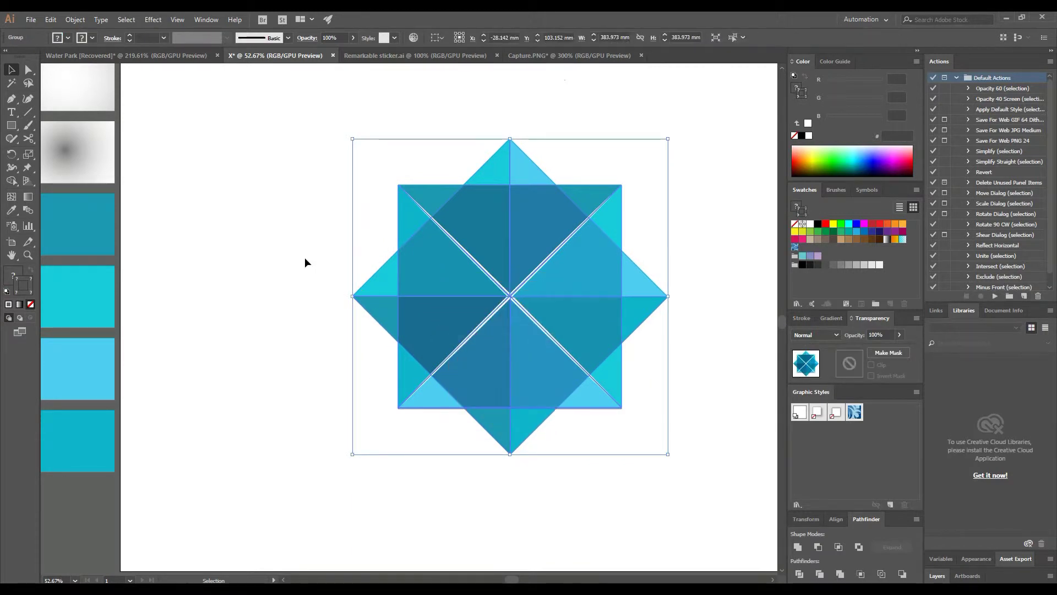
pyautogui.click(305, 257)
pyautogui.click(503, 378)
pyautogui.click(491, 314)
# Step: Copy the star, paste it in front, and rotate the copy about 20°
pyautogui.click(51, 21)
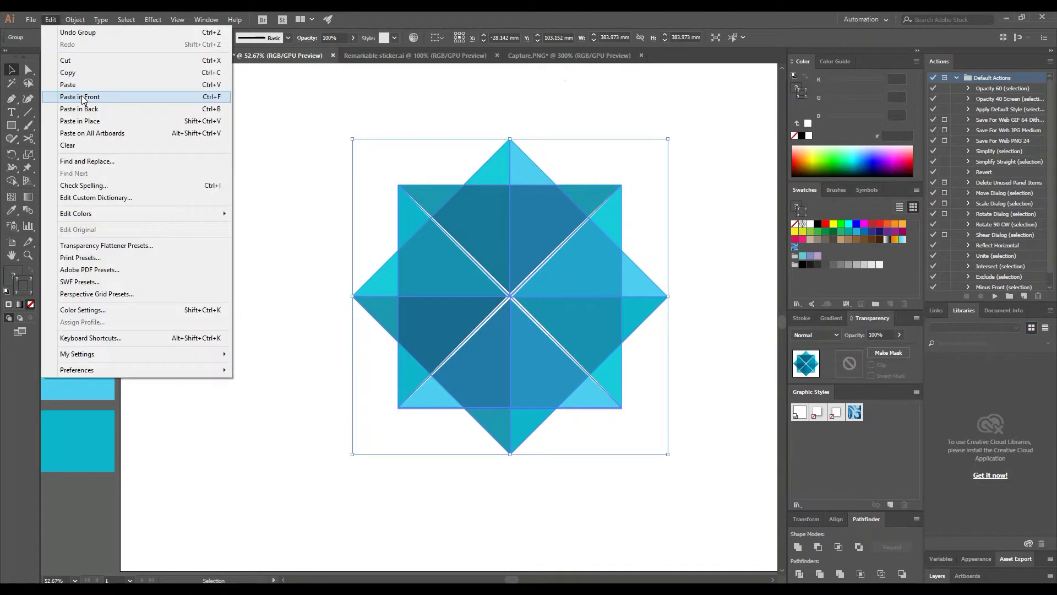
pyautogui.click(68, 72)
pyautogui.click(54, 20)
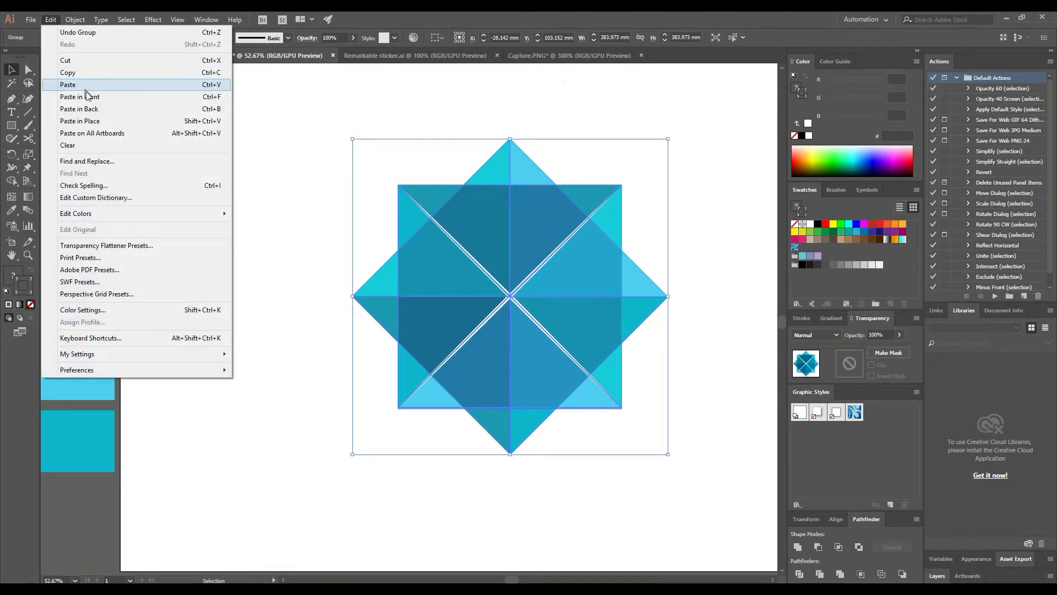
pyautogui.click(80, 96)
pyautogui.moveTo(673, 135); pyautogui.dragTo(600, 105)
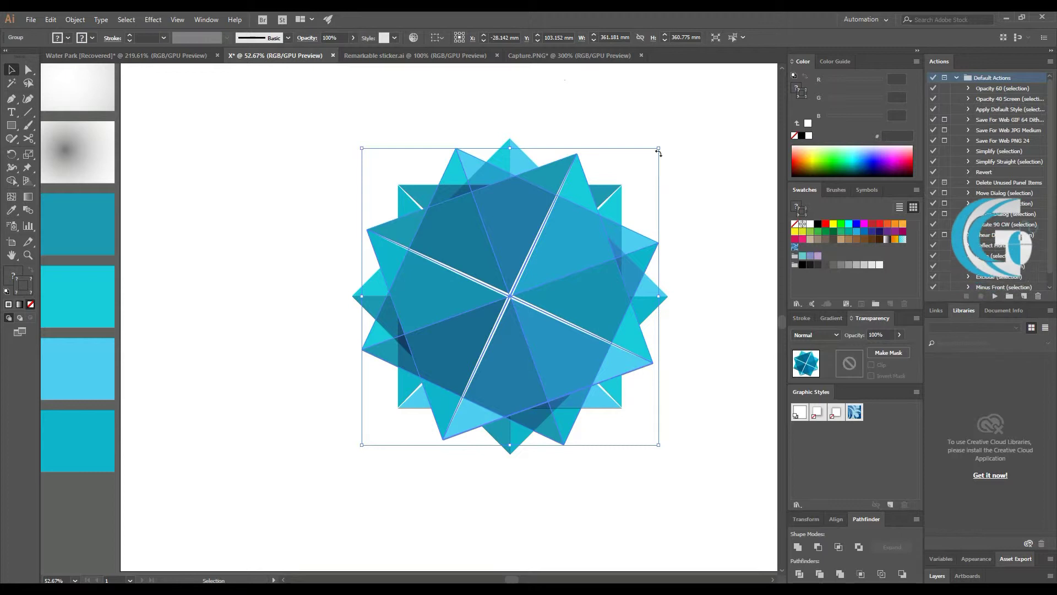
# Step: Rotate the pasted star copy 45° and scale it to about 89 mm wide
pyautogui.moveTo(658, 149)
pyautogui.mouseDown()
pyautogui.moveTo(577, 260)
pyautogui.moveTo(536, 231)
pyautogui.mouseUp()
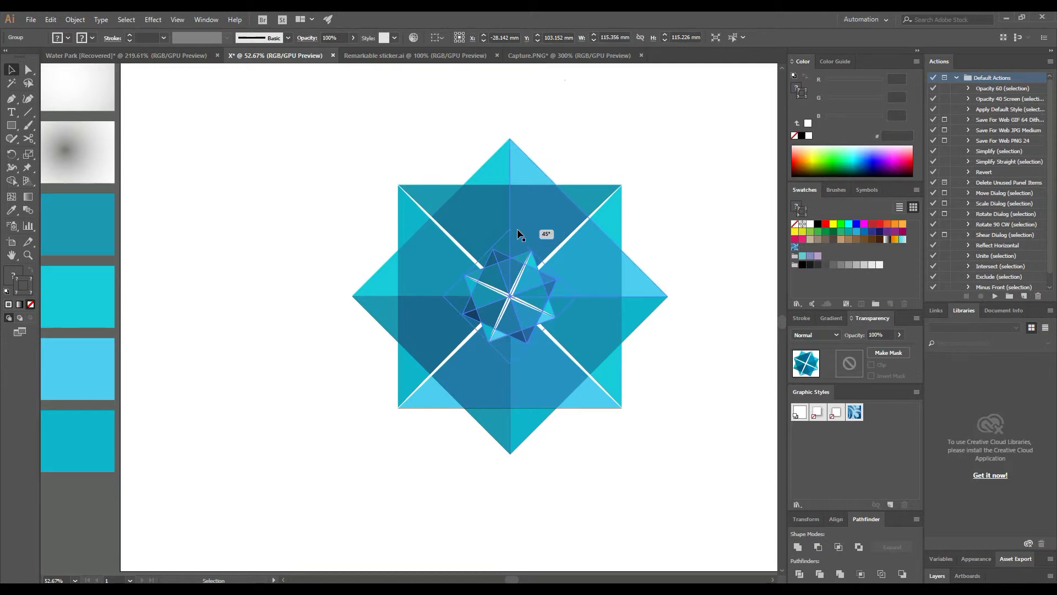
pyautogui.hotkey('ctrl', 'z')
pyautogui.hotkey('ctrl', 'z')
pyautogui.hotkey('ctrl', 'z')
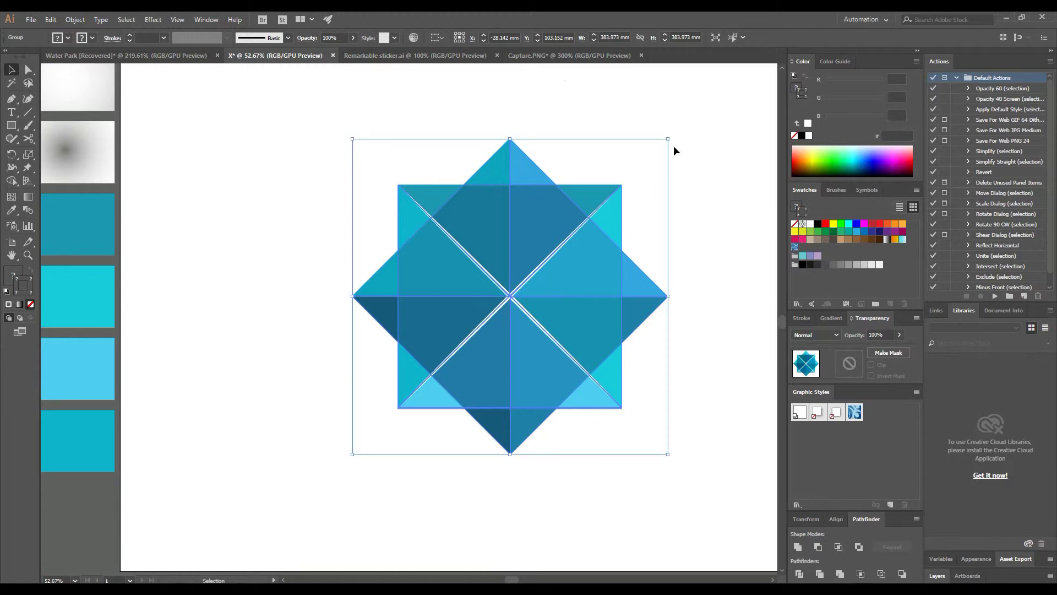
pyautogui.moveTo(673, 139); pyautogui.dragTo(567, 110)
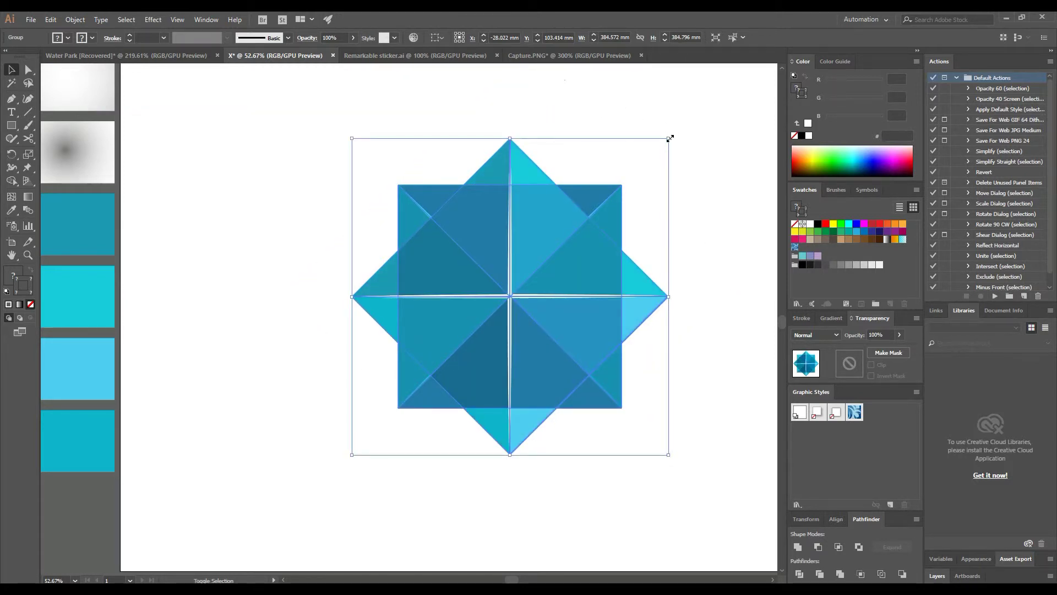
pyautogui.moveTo(670, 138)
pyautogui.mouseDown()
pyautogui.moveTo(625, 236)
pyautogui.moveTo(549, 261)
pyautogui.mouseUp()
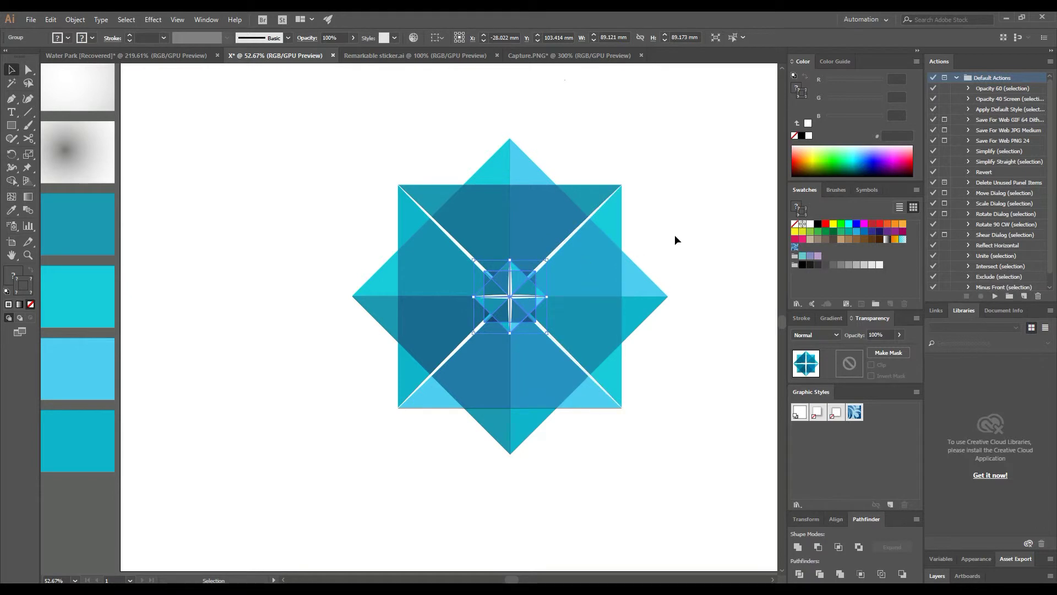
# Step: Set the small centre star to Multiply and send it behind the main triangles
pyautogui.click(815, 335)
pyautogui.click(821, 376)
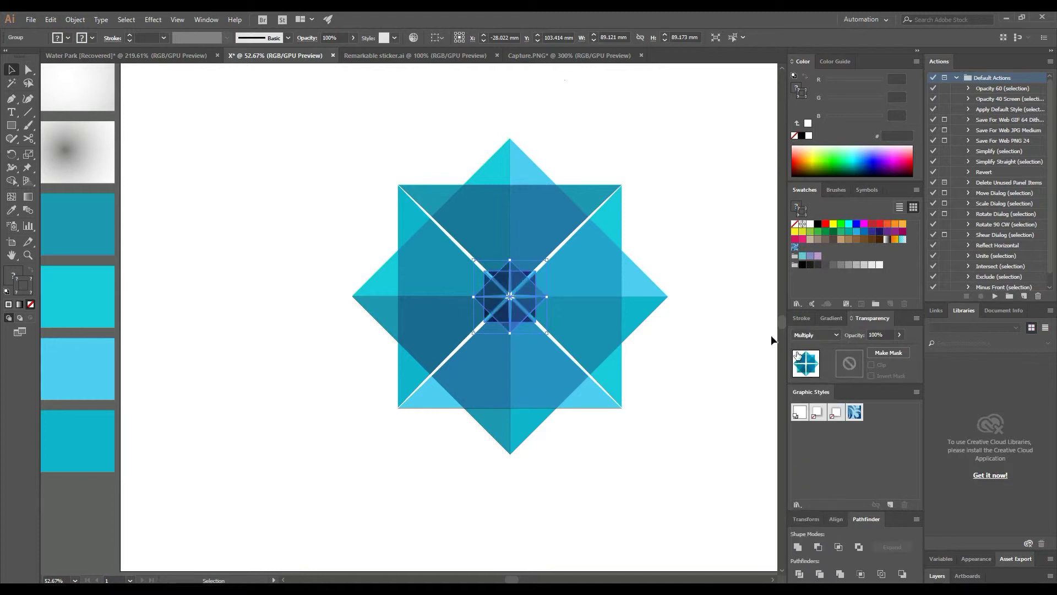
pyautogui.click(686, 238)
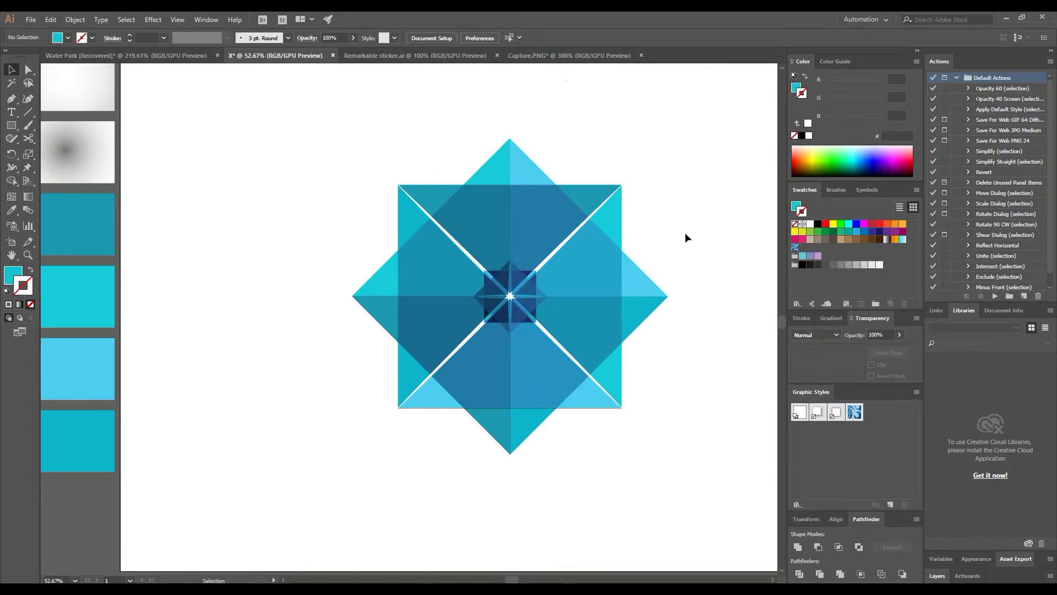
pyautogui.click(511, 298)
pyautogui.hotkey('ctrl', 'shift', '[')
pyautogui.click(332, 276)
pyautogui.click(28, 255)
# Step: Ungroup the centre artwork and move the white sparkle aside to the left
pyautogui.moveTo(547, 287)
pyautogui.mouseDown()
pyautogui.moveTo(566, 300)
pyautogui.moveTo(571, 325)
pyautogui.mouseUp()
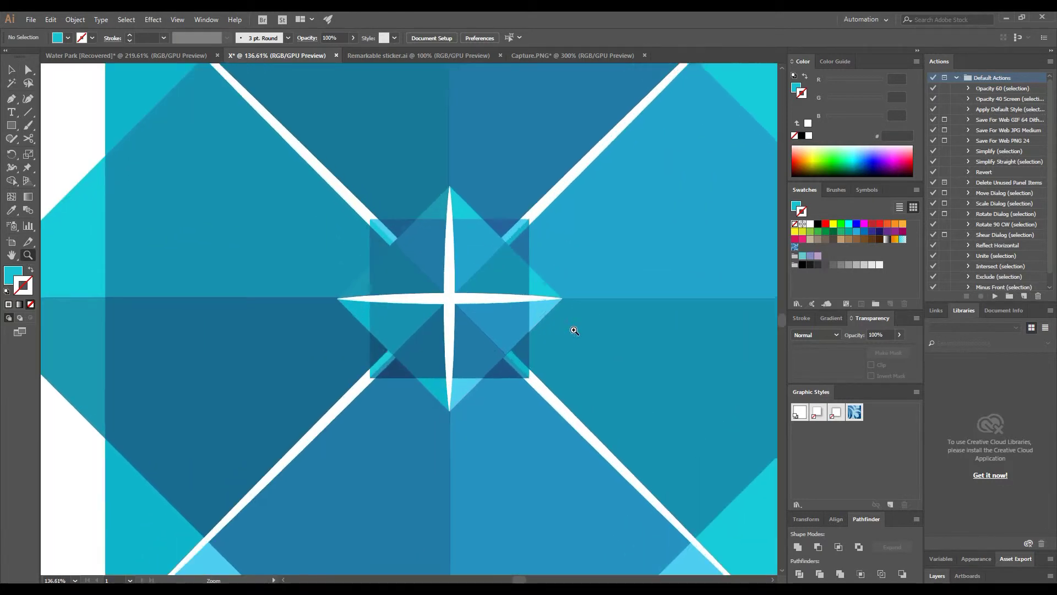
pyautogui.click(11, 70)
pyautogui.click(435, 295)
pyautogui.rightClick(452, 297)
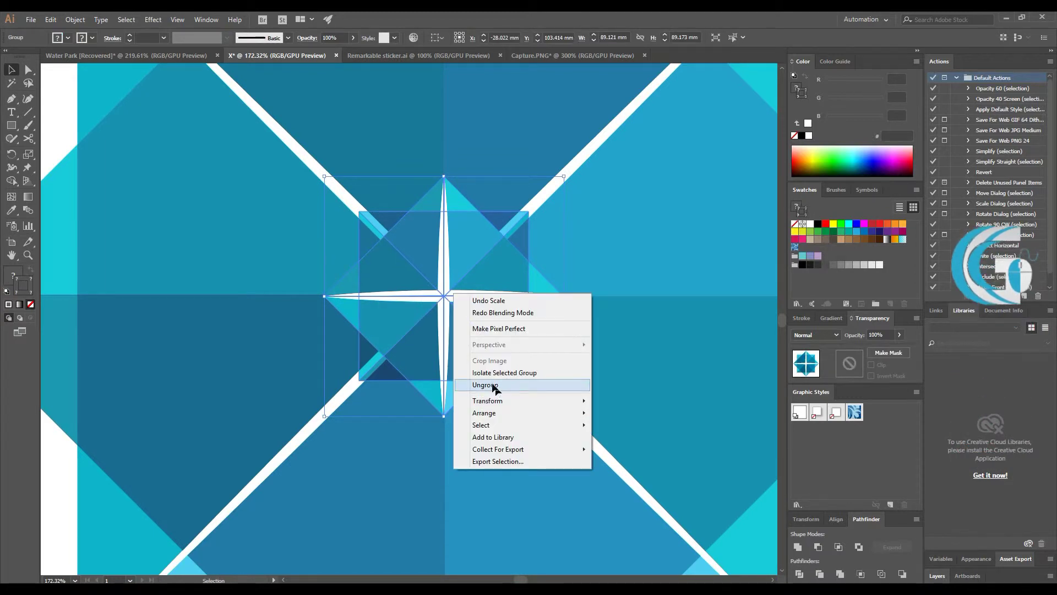
pyautogui.click(495, 382)
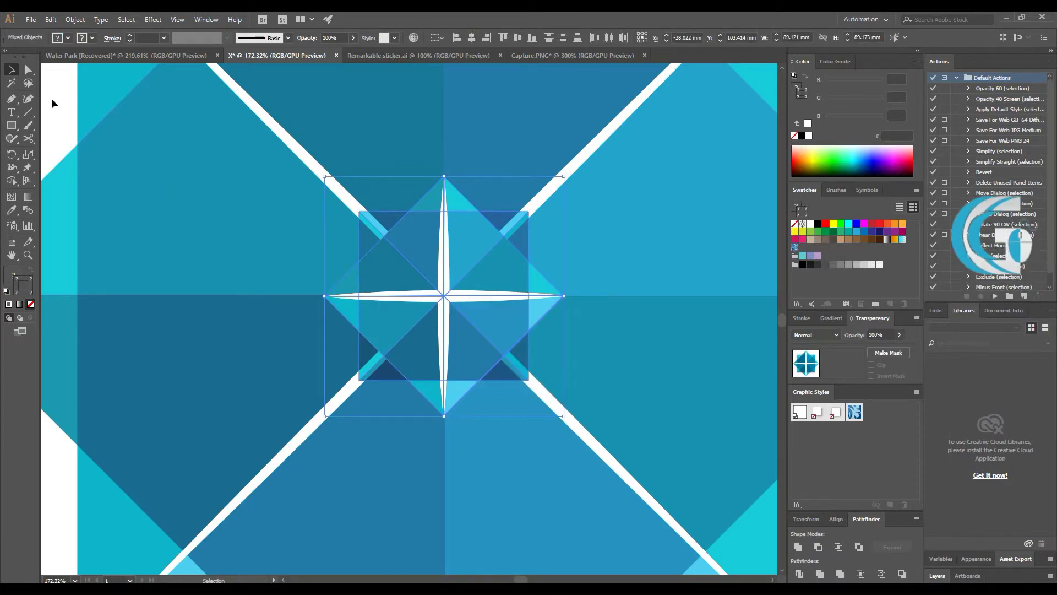
pyautogui.click(421, 296)
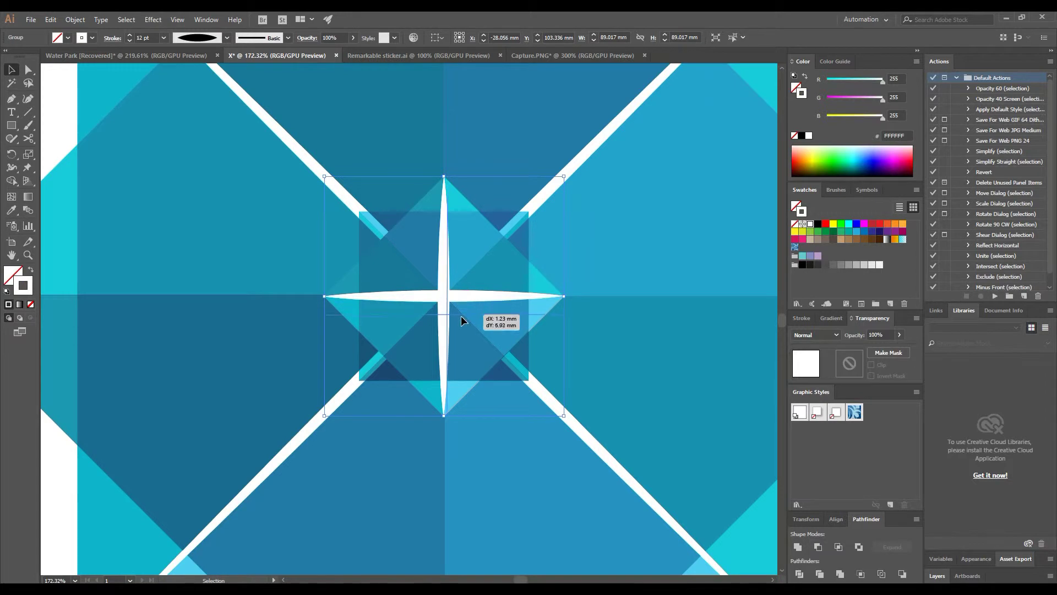
pyautogui.press('a')
pyautogui.press('v')
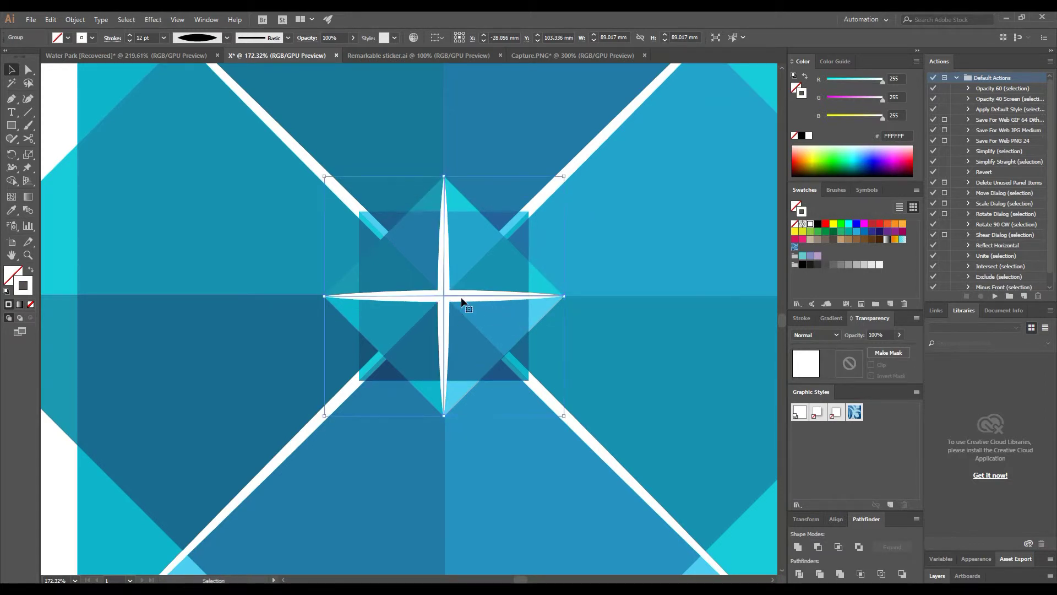
pyautogui.moveTo(461, 296); pyautogui.dragTo(203, 296)
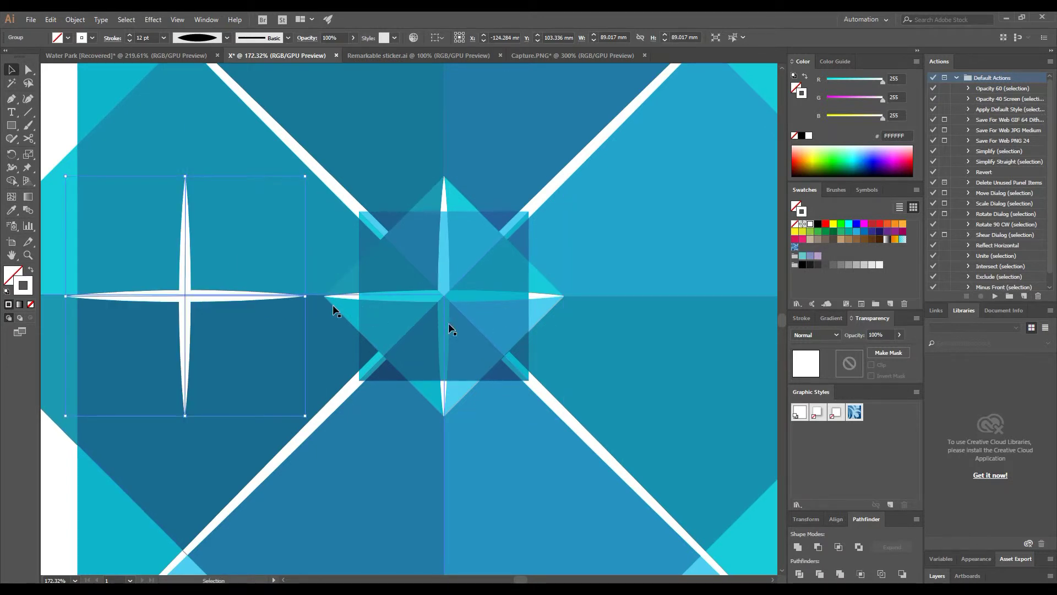
# Step: Set both the centre square and the rotated diamond to Multiply blending
pyautogui.click(481, 243)
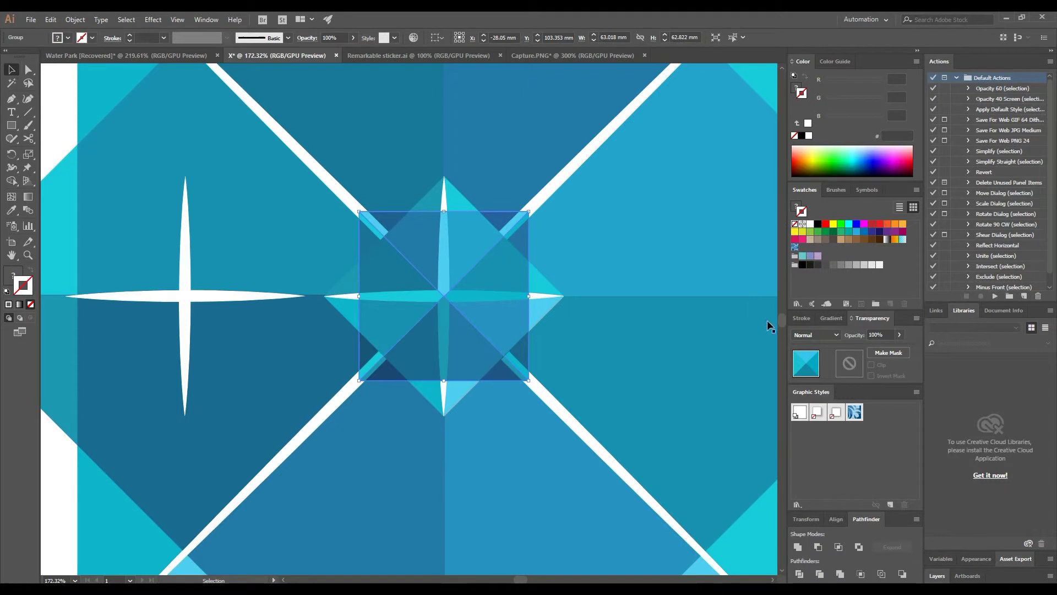
pyautogui.click(820, 335)
pyautogui.click(814, 374)
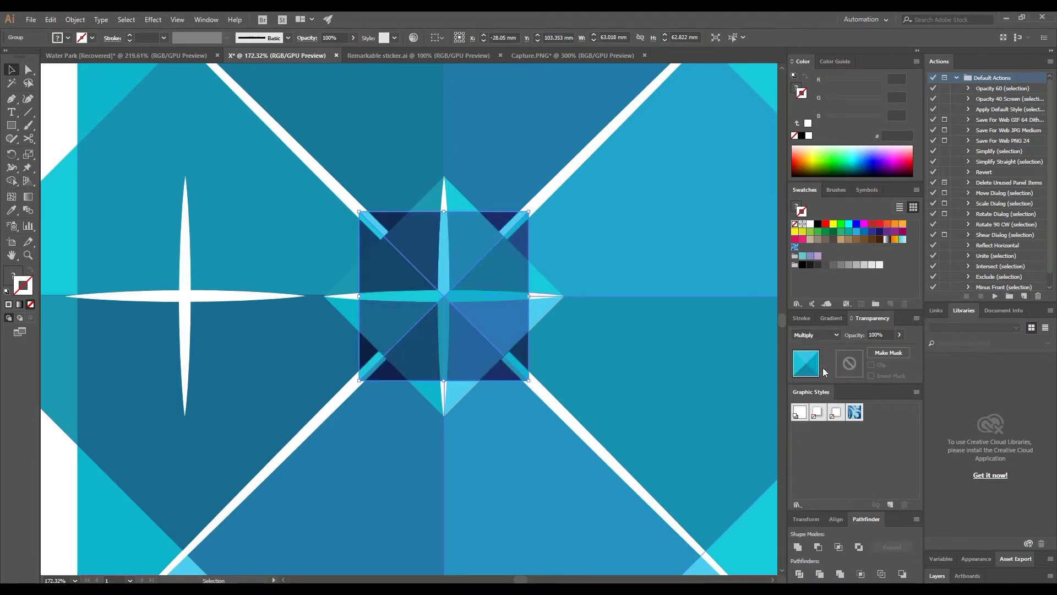
pyautogui.click(462, 206)
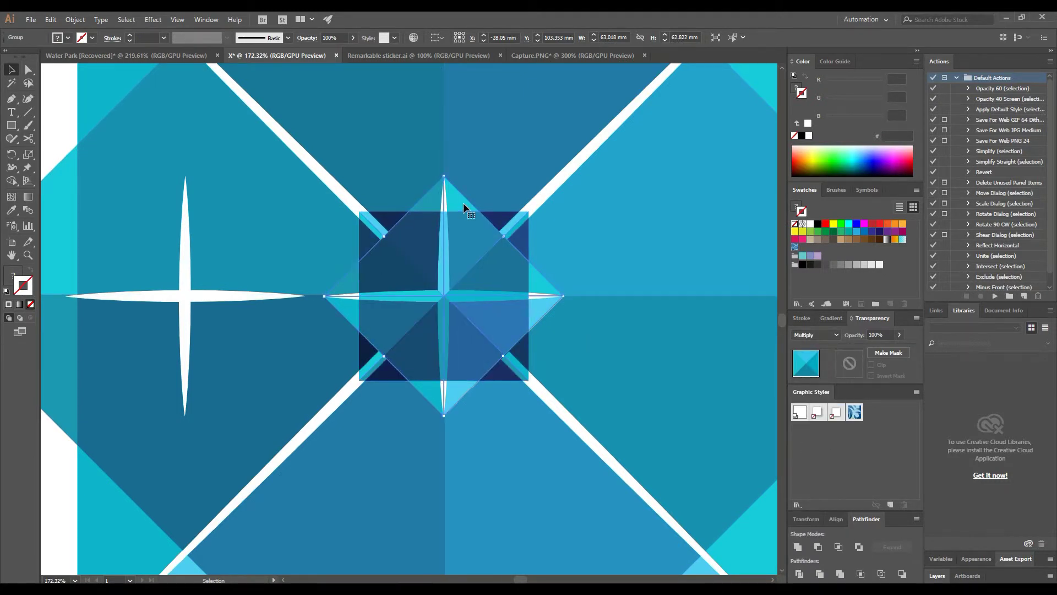
pyautogui.click(817, 337)
pyautogui.click(832, 368)
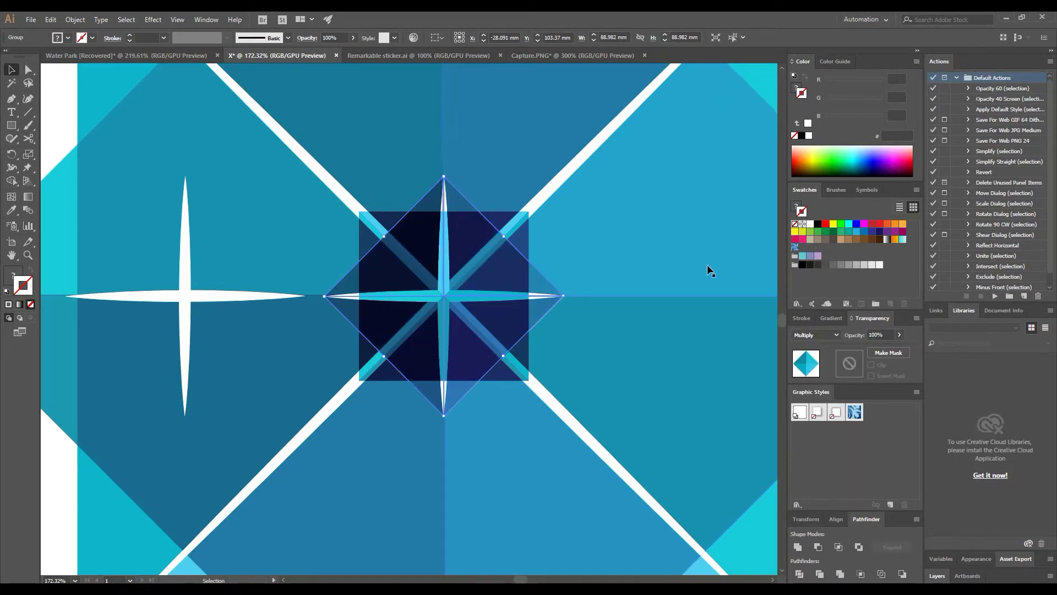
# Step: Send the two centre star pieces backward behind the dark shapes
pyautogui.click(667, 286)
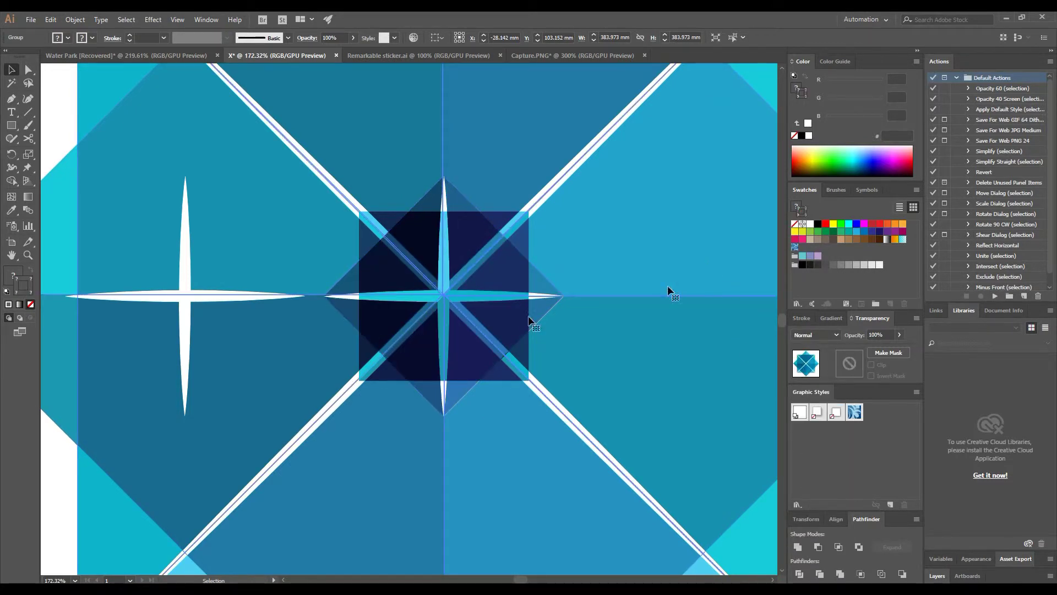
pyautogui.click(339, 300)
pyautogui.hotkey('ctrl', '[')
pyautogui.click(395, 304)
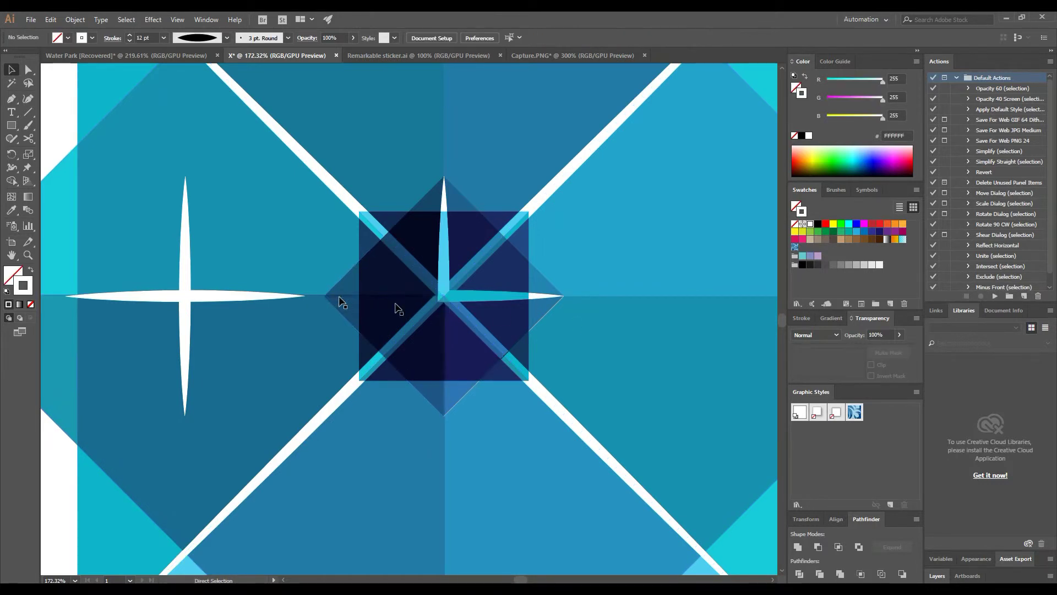
pyautogui.click(545, 302)
pyautogui.hotkey('ctrl', '[')
pyautogui.click(545, 302)
# Step: Move the white sparkle back to the star's centre and check its stroke weight
pyautogui.moveTo(199, 298)
pyautogui.mouseDown()
pyautogui.moveTo(435, 306)
pyautogui.moveTo(444, 298)
pyautogui.mouseUp()
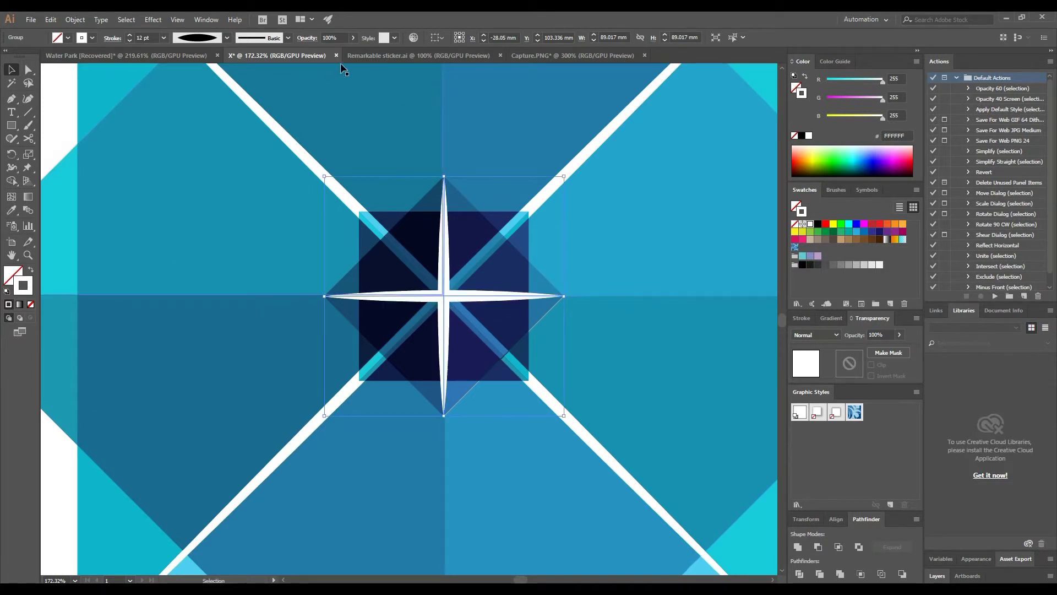
pyautogui.click(144, 38)
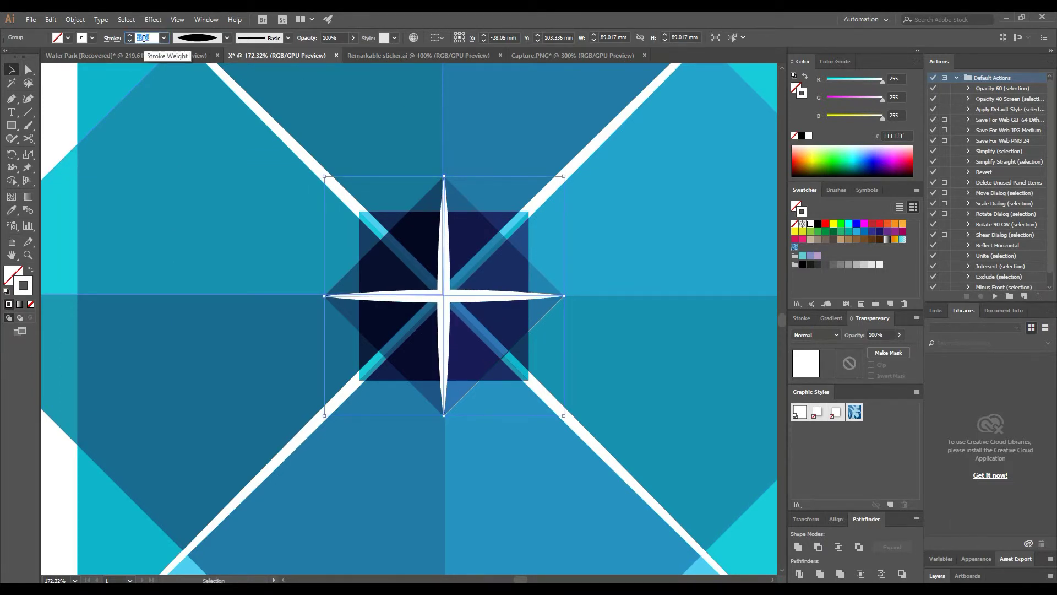
pyautogui.write('10')
pyautogui.click(62, 110)
pyautogui.hotkey('ctrl', '0')
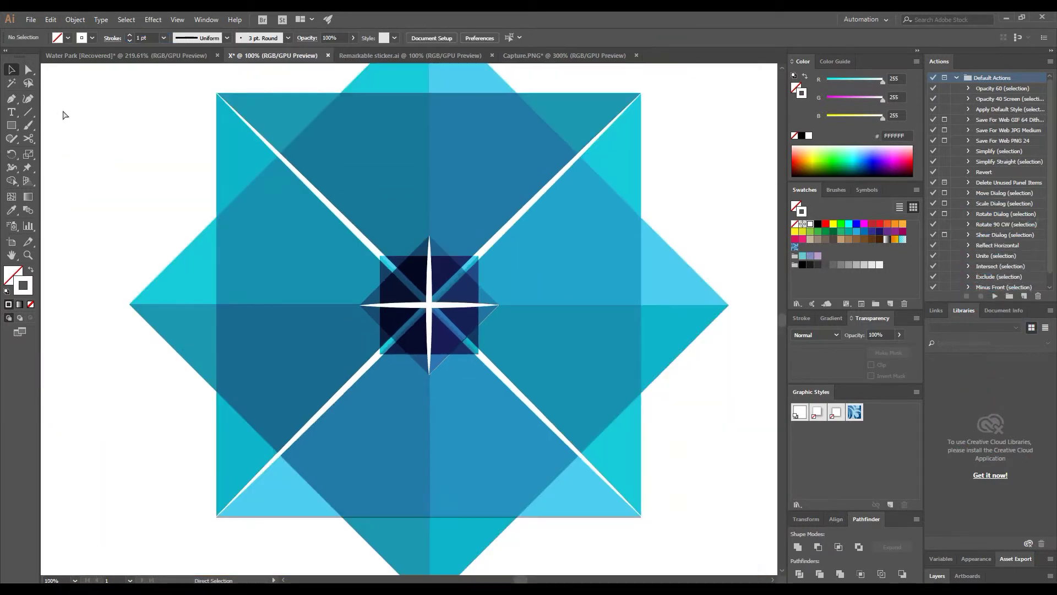
pyautogui.click(539, 312)
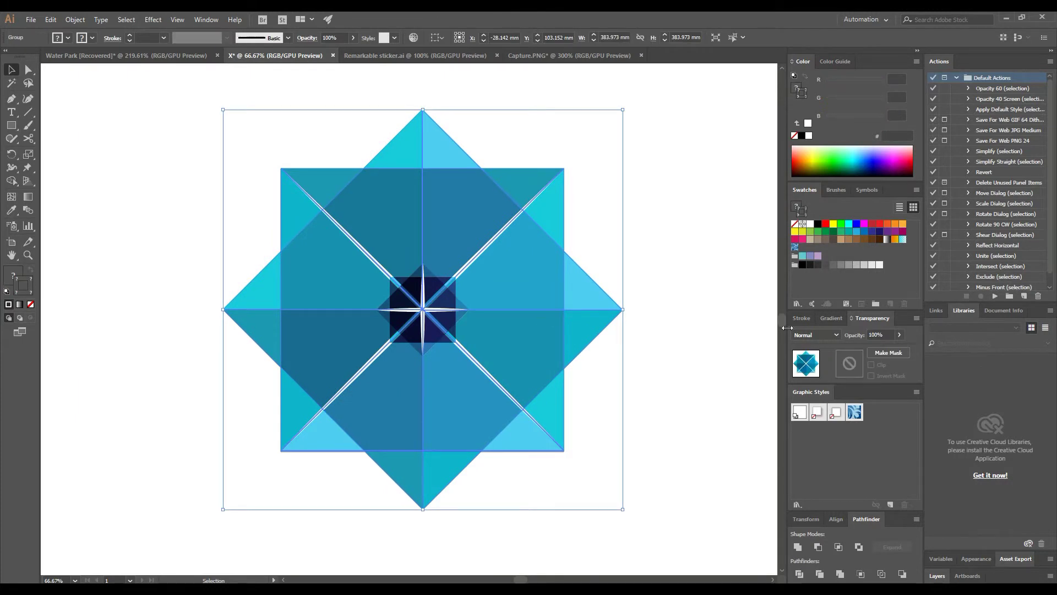
pyautogui.click(815, 335)
pyautogui.click(828, 374)
pyautogui.click(657, 226)
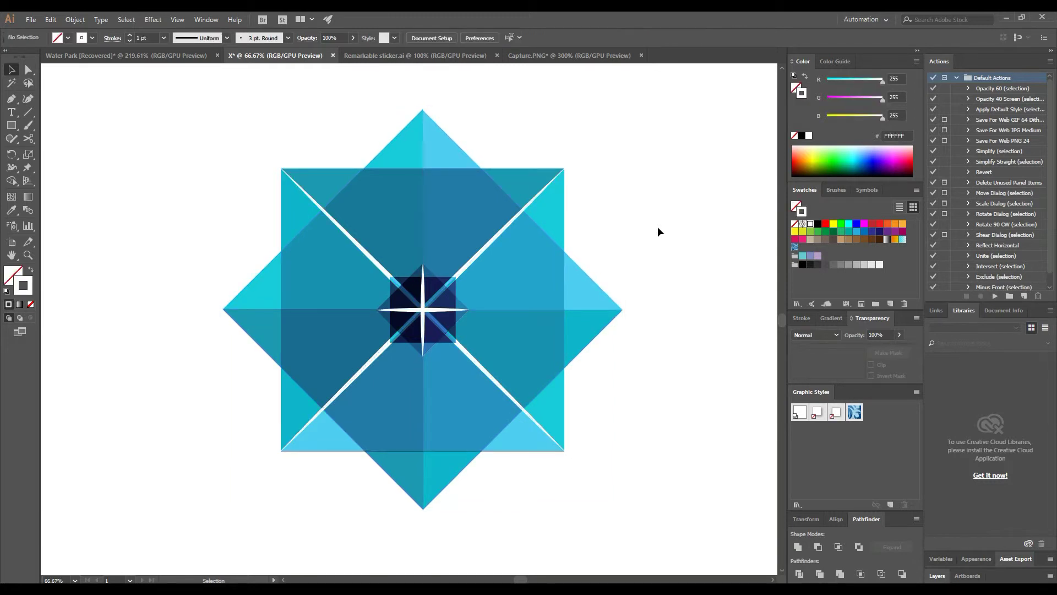
pyautogui.click(554, 206)
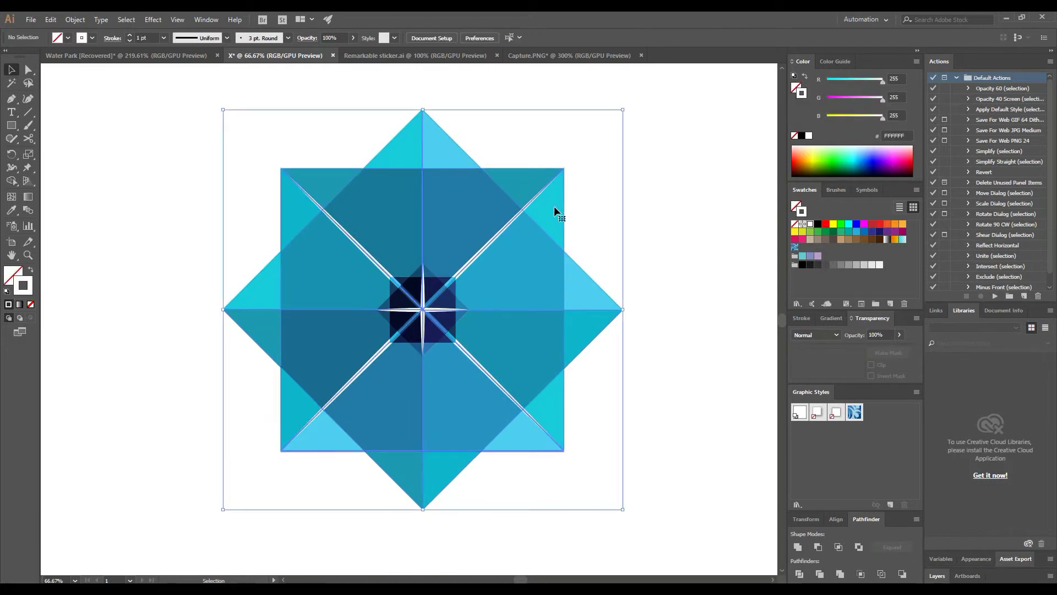
pyautogui.click(822, 336)
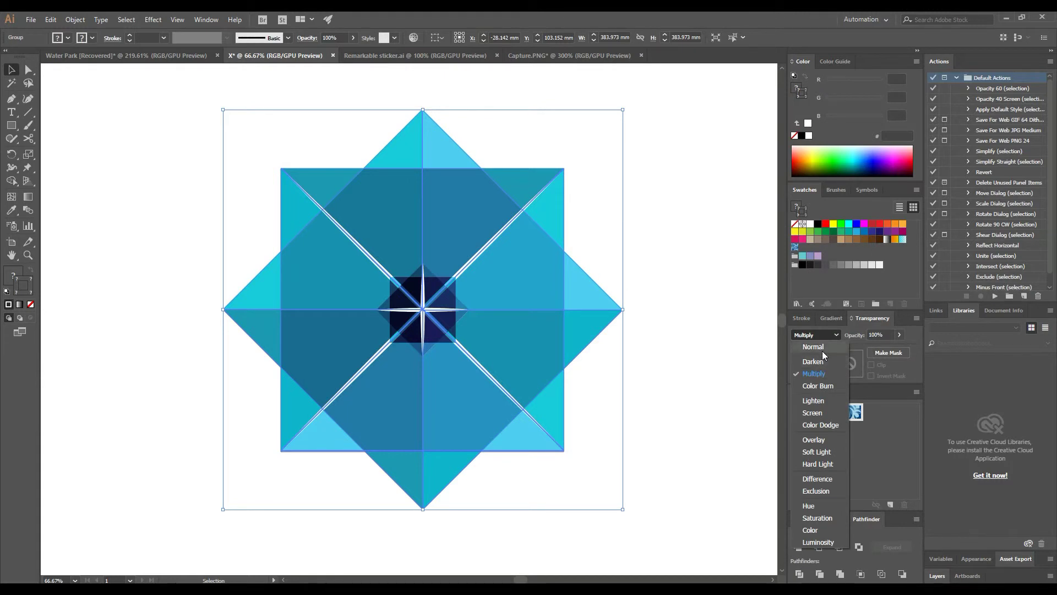
pyautogui.click(821, 350)
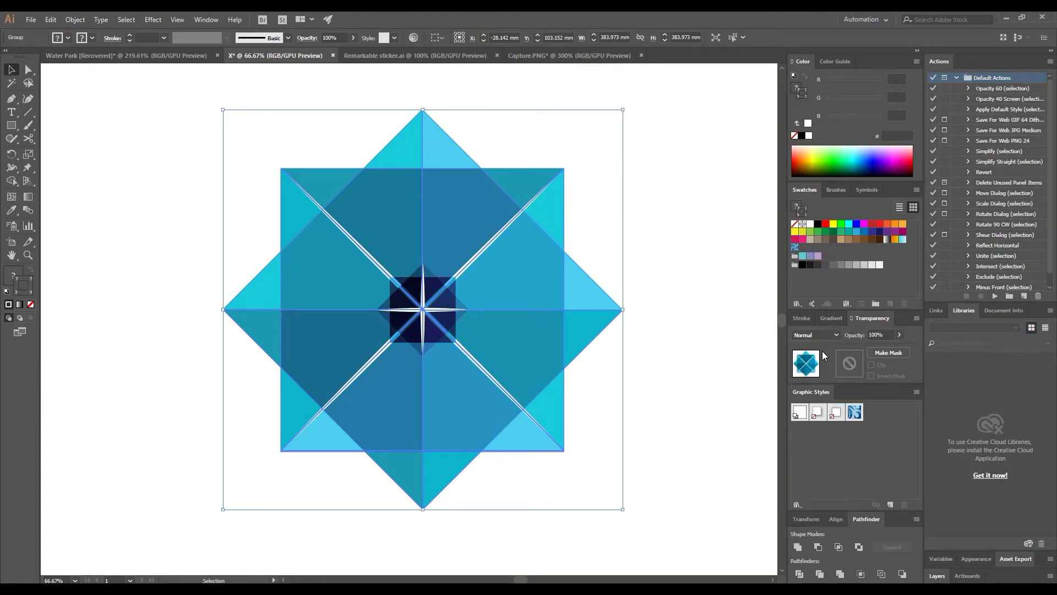
pyautogui.click(727, 265)
pyautogui.moveTo(661, 178); pyautogui.dragTo(577, 312)
pyautogui.click(618, 260)
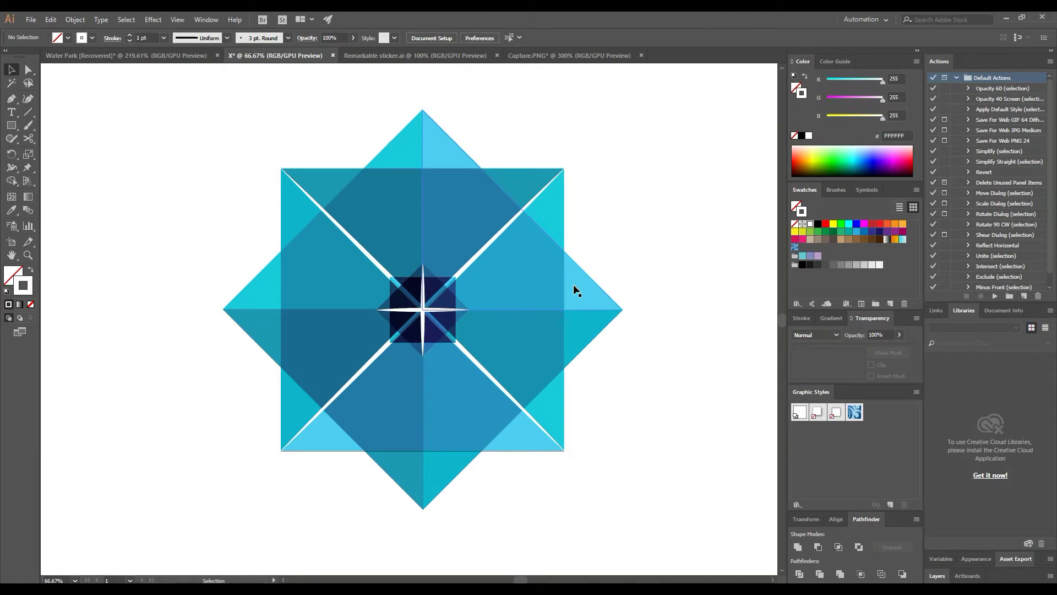
pyautogui.click(575, 288)
pyautogui.click(665, 252)
pyautogui.hotkey('ctrl', '-')
pyautogui.hotkey('ctrl', '-')
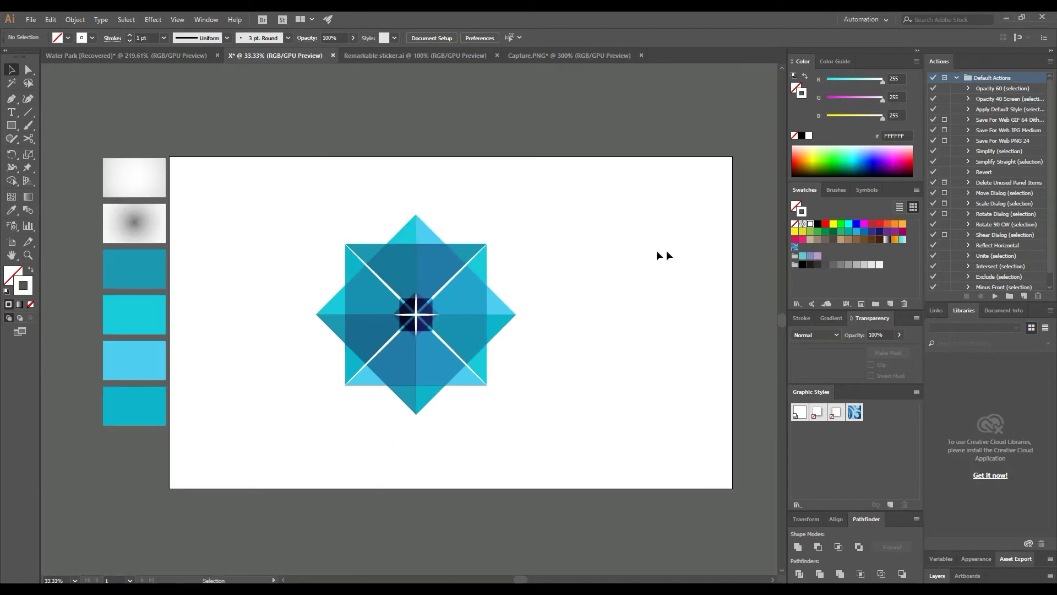
# Step: Group all the star shapes and move the star toward the artboard centre
pyautogui.moveTo(307, 224); pyautogui.dragTo(570, 418)
pyautogui.rightClick(537, 304)
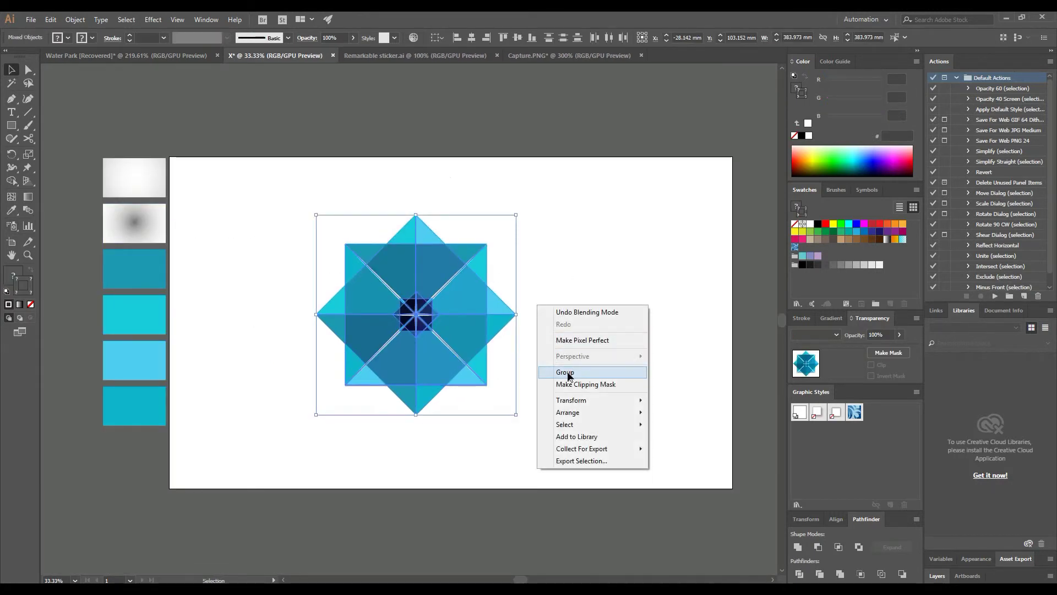
pyautogui.click(570, 371)
pyautogui.moveTo(441, 312); pyautogui.dragTo(504, 305)
pyautogui.click(546, 287)
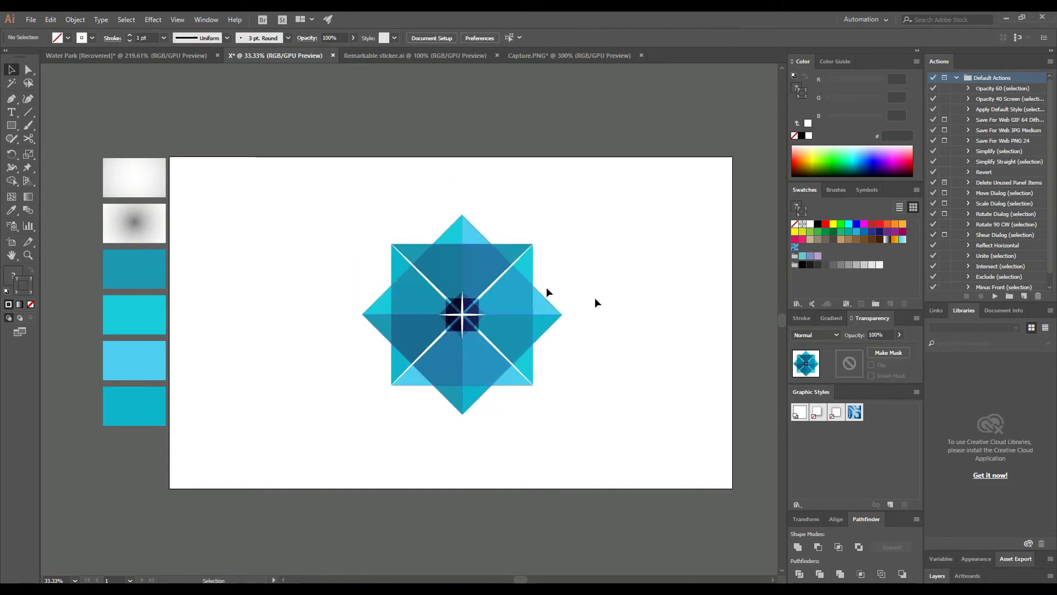
# Step: Add a white-to-grey radial gradient rectangle covering the whole artboard
pyautogui.moveTo(133, 190); pyautogui.dragTo(205, 183)
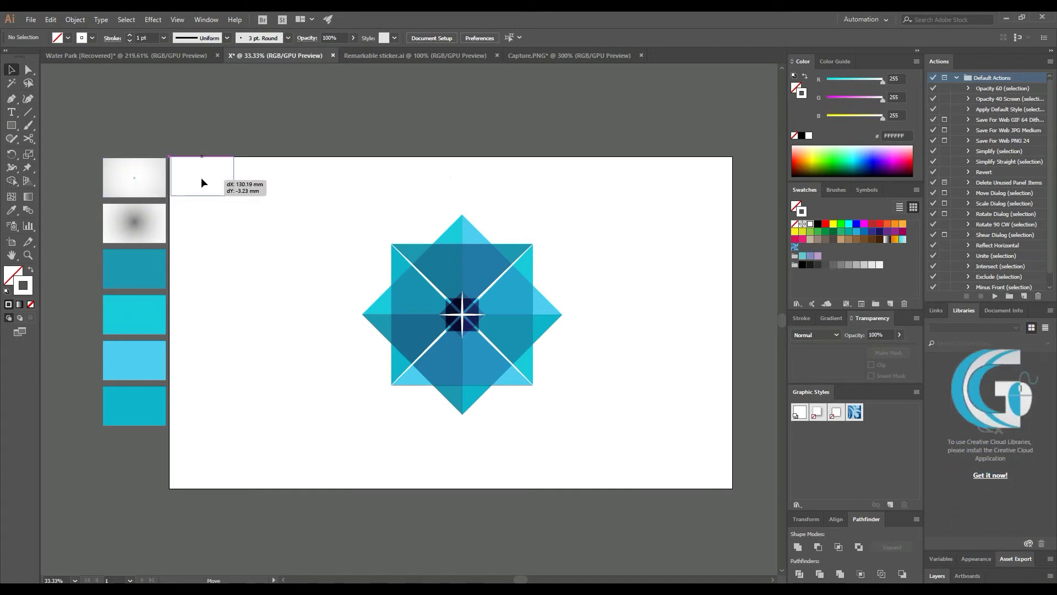
pyautogui.moveTo(204, 182); pyautogui.dragTo(733, 488)
pyautogui.click(204, 94)
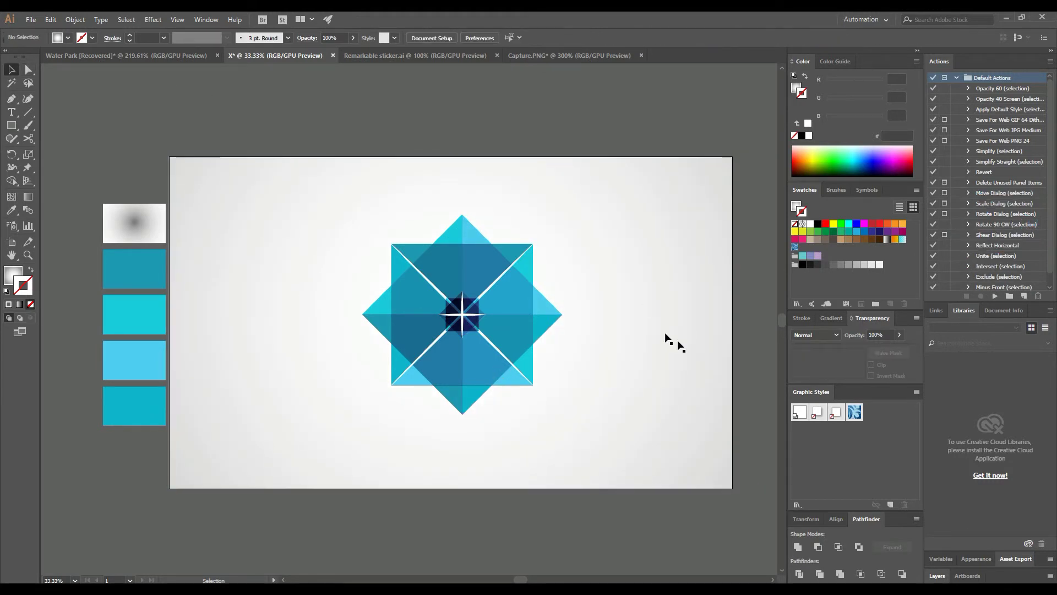
# Step: Shrink the star slightly to about 350.704 mm wide
pyautogui.click(514, 333)
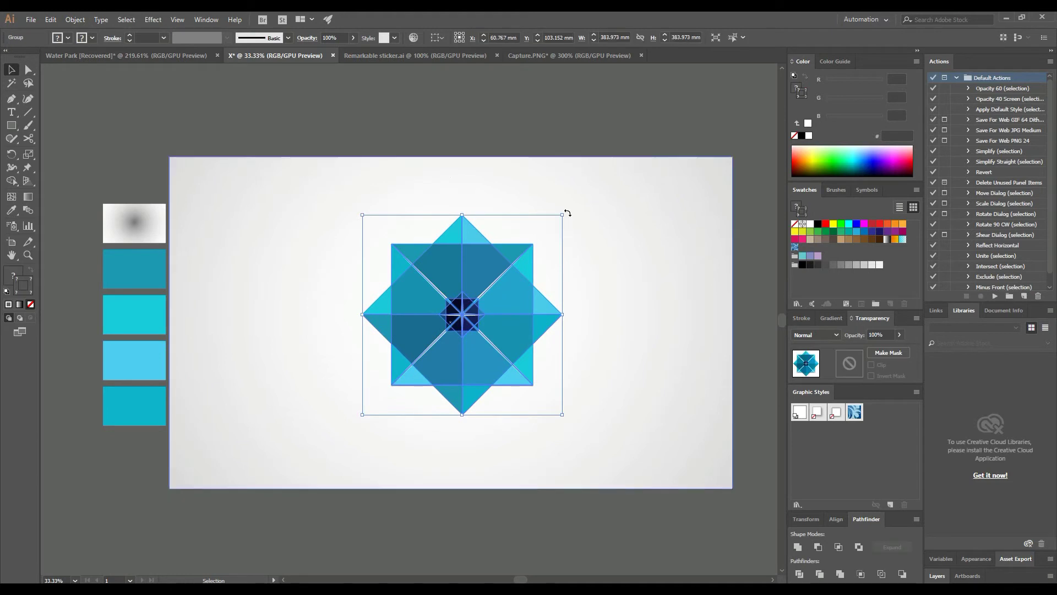
pyautogui.moveTo(565, 215); pyautogui.dragTo(555, 225)
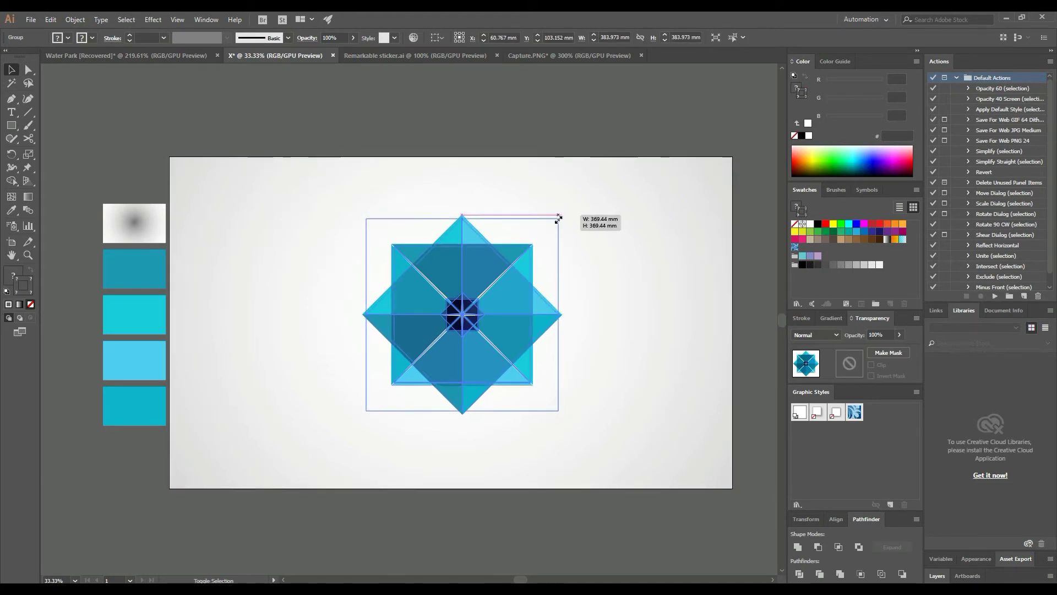
pyautogui.click(523, 124)
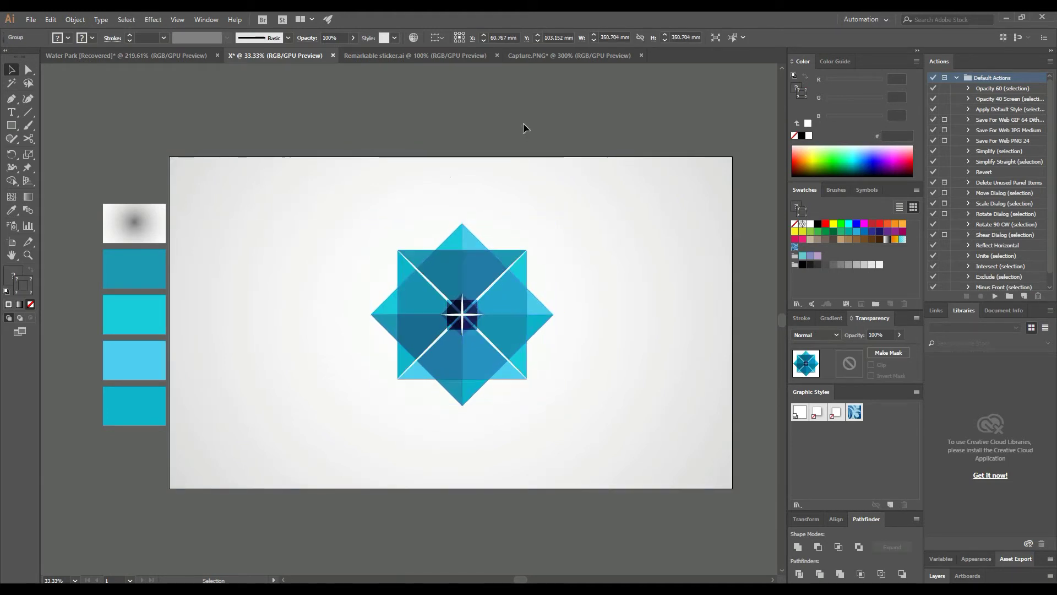
pyautogui.click(122, 225)
pyautogui.click(110, 136)
# Step: Draw a wide ellipse below the star and give it the grey gradient fill
pyautogui.click(10, 126)
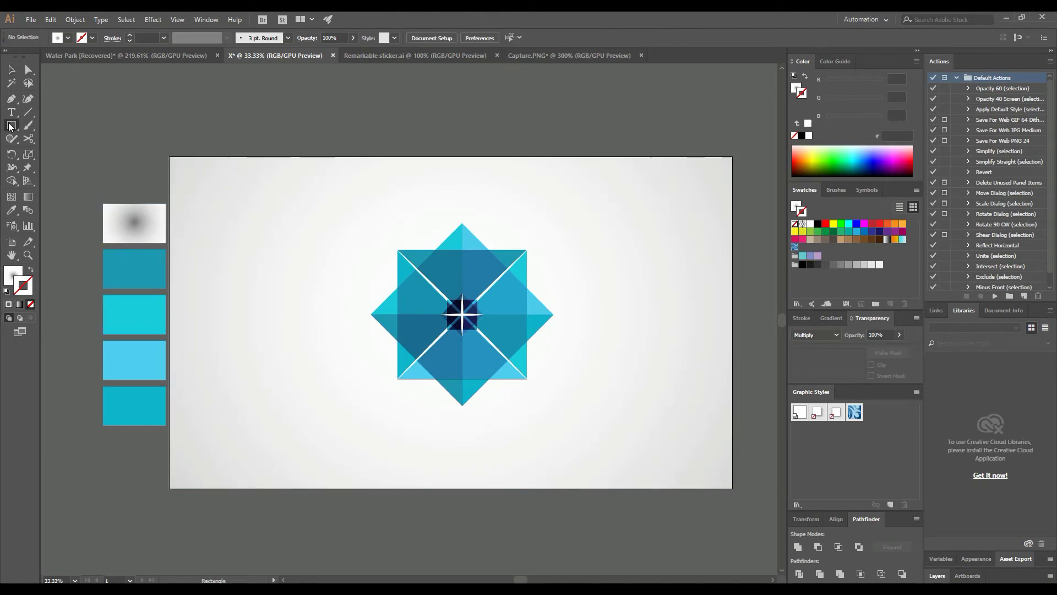
pyautogui.moveTo(10, 126); pyautogui.dragTo(47, 152)
pyautogui.moveTo(277, 406); pyautogui.dragTo(648, 439)
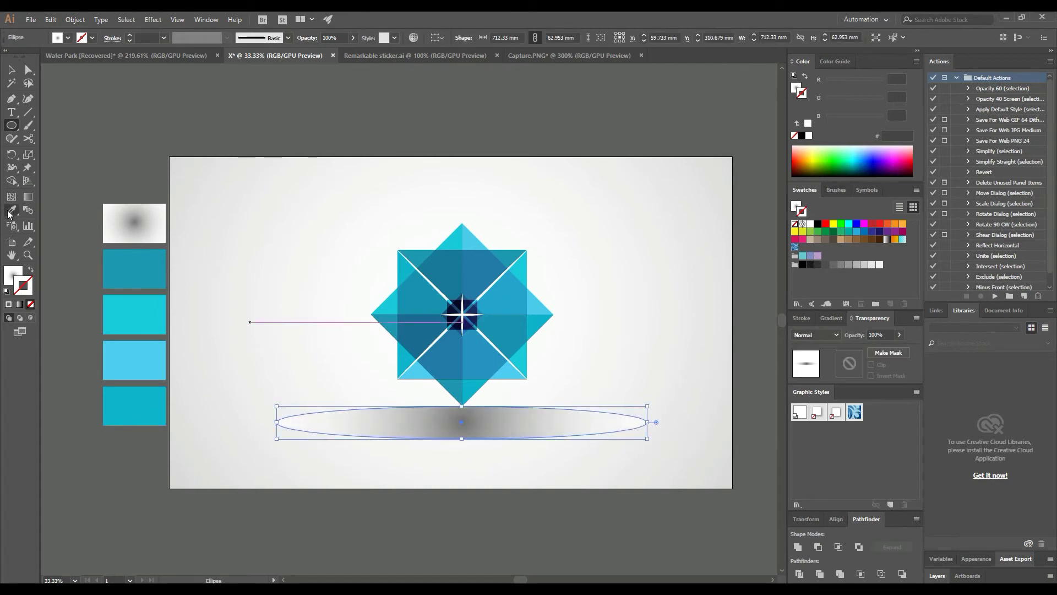
pyautogui.click(8, 215)
pyautogui.click(134, 223)
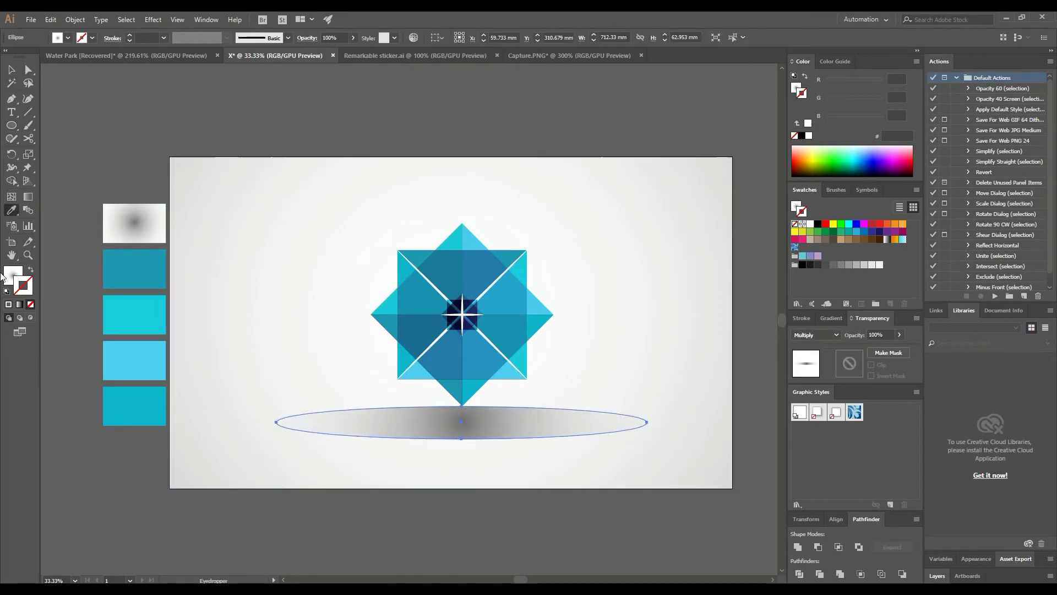
# Step: Make the ellipse's fill a flattened, narrower radial gradient
pyautogui.press('g')
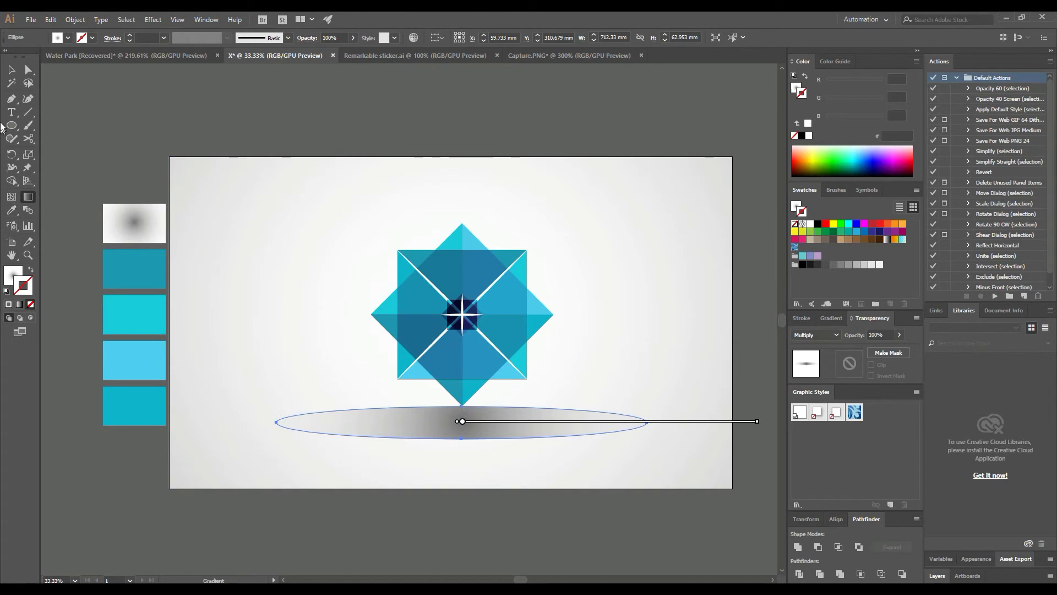
pyautogui.click(20, 304)
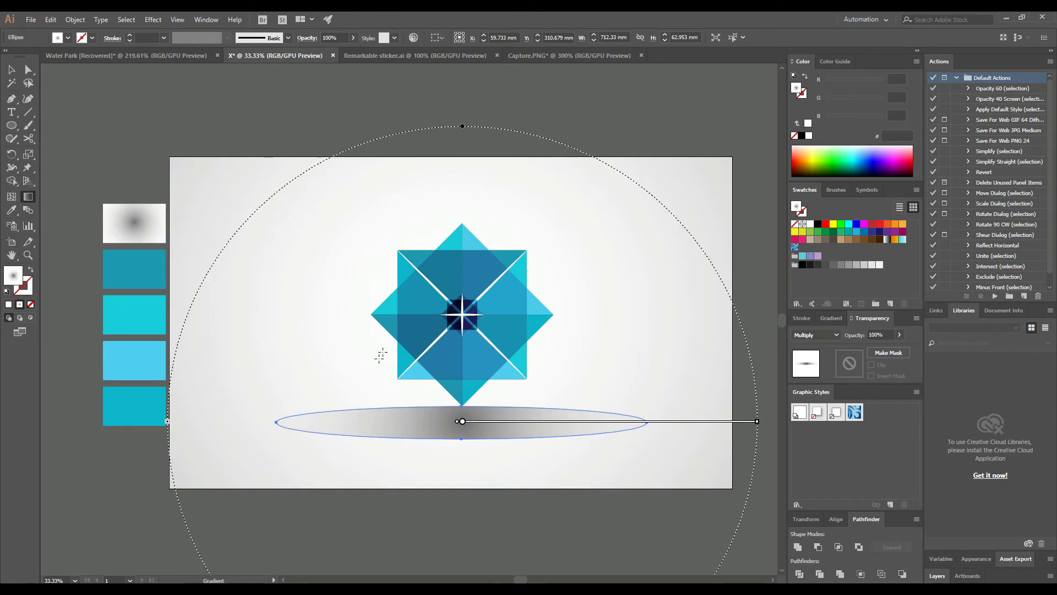
pyautogui.moveTo(463, 127)
pyautogui.mouseDown()
pyautogui.moveTo(463, 403)
pyautogui.moveTo(475, 426)
pyautogui.mouseUp()
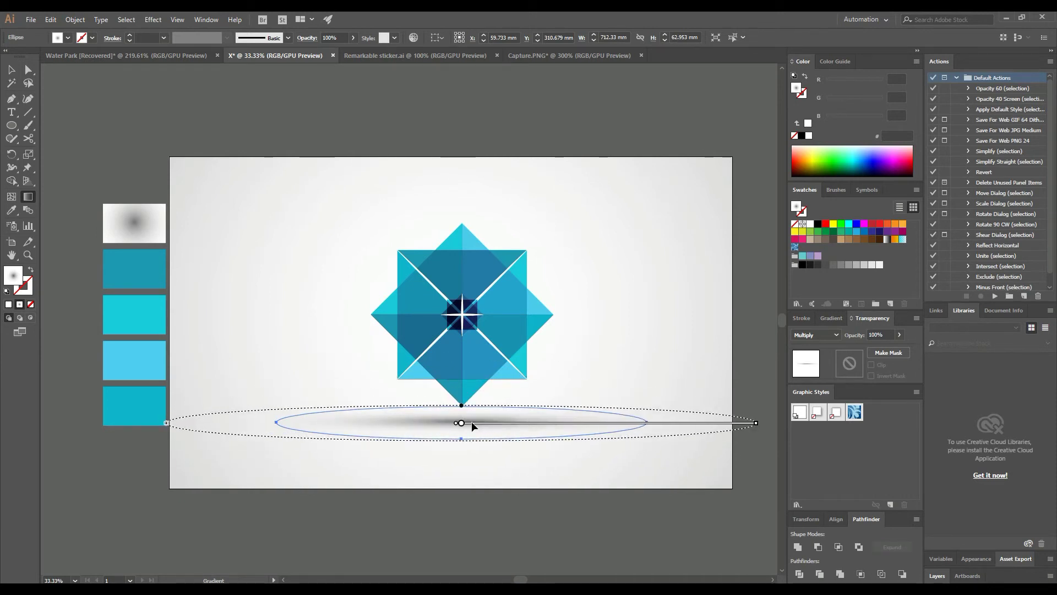
pyautogui.moveTo(756, 425); pyautogui.dragTo(695, 425)
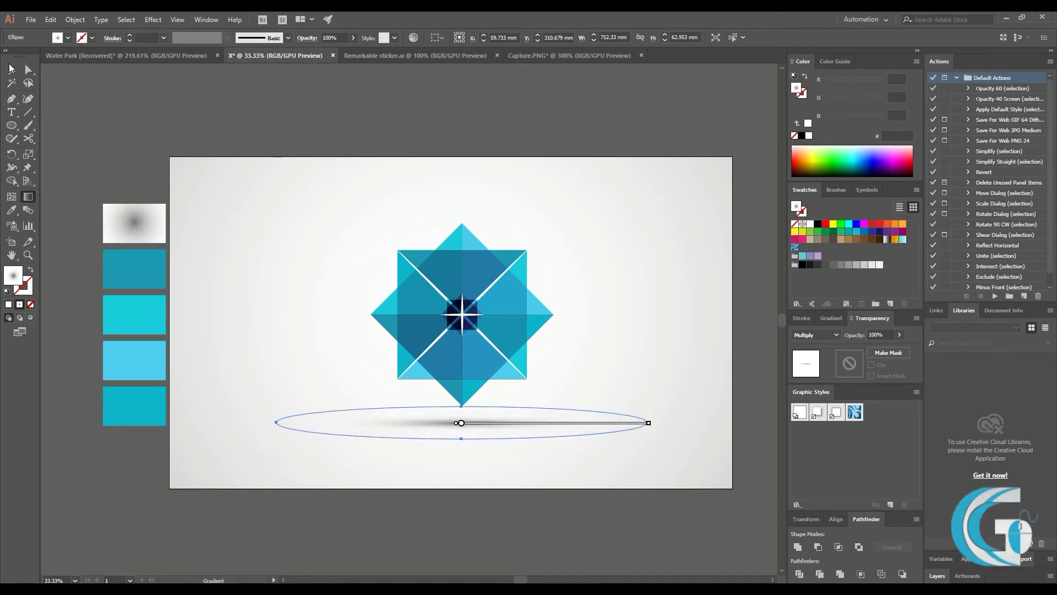
# Step: Move the shadow under the star's tip and centre everything horizontally on the background
pyautogui.press('v')
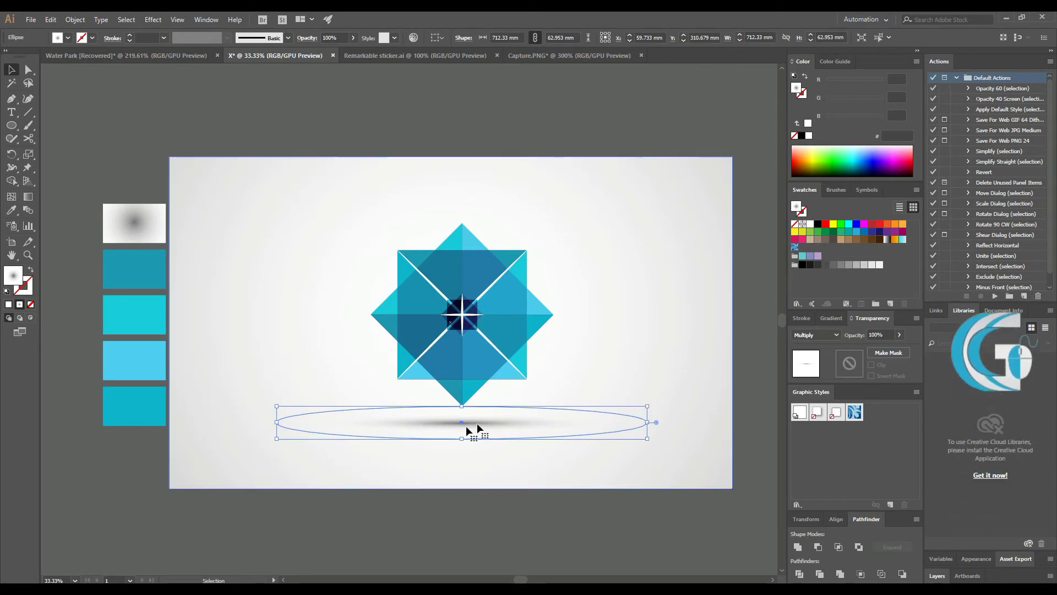
pyautogui.moveTo(477, 423); pyautogui.dragTo(479, 413)
pyautogui.click(460, 436)
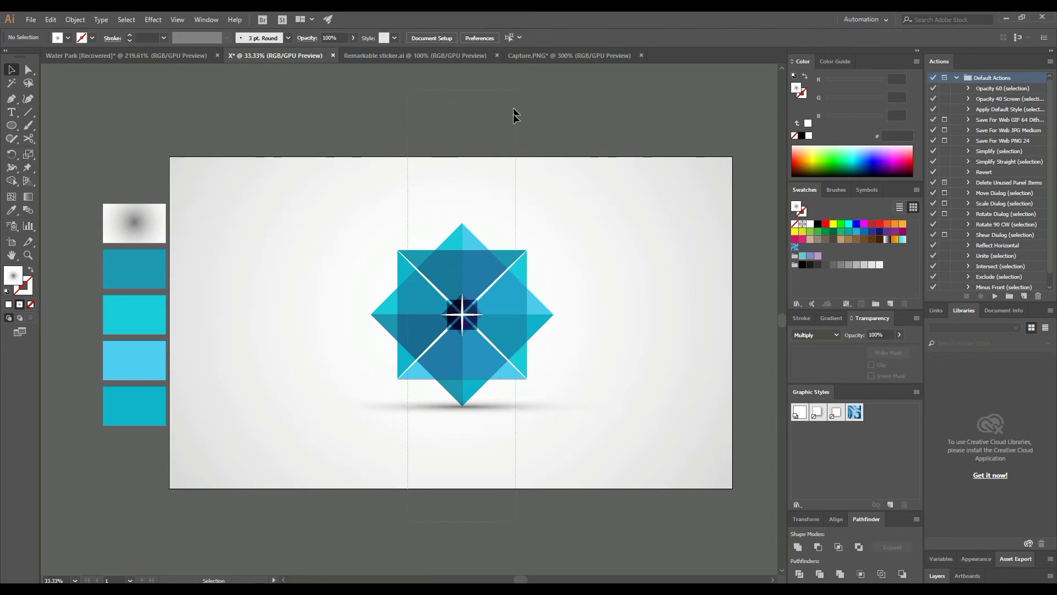
pyautogui.moveTo(408, 249); pyautogui.dragTo(514, 111)
pyautogui.click(469, 41)
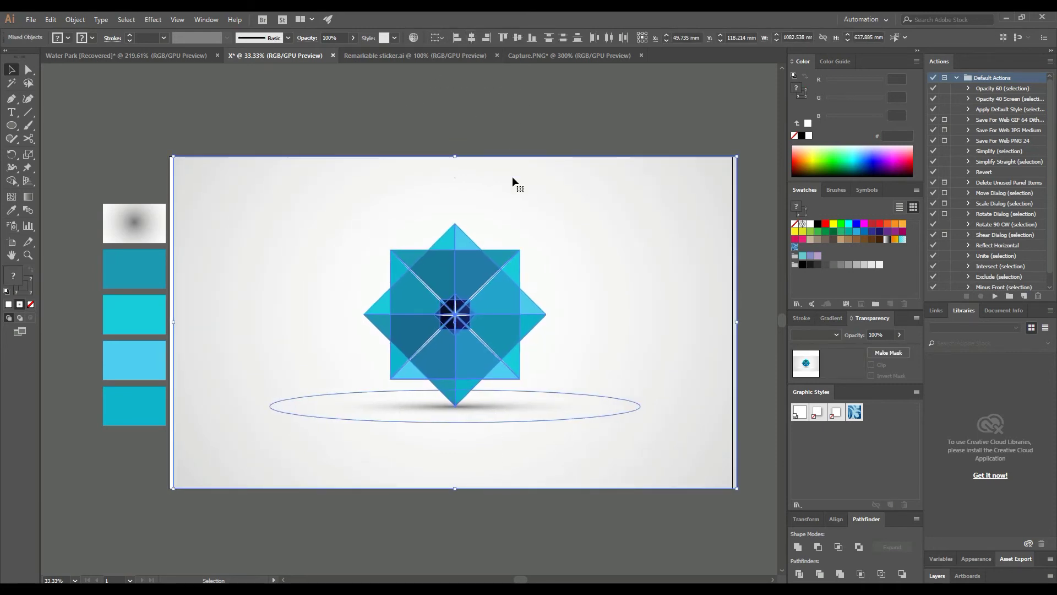
pyautogui.press('Left')
pyautogui.press('Left')
pyautogui.press('Left')
pyautogui.press('Left')
pyautogui.press('Left')
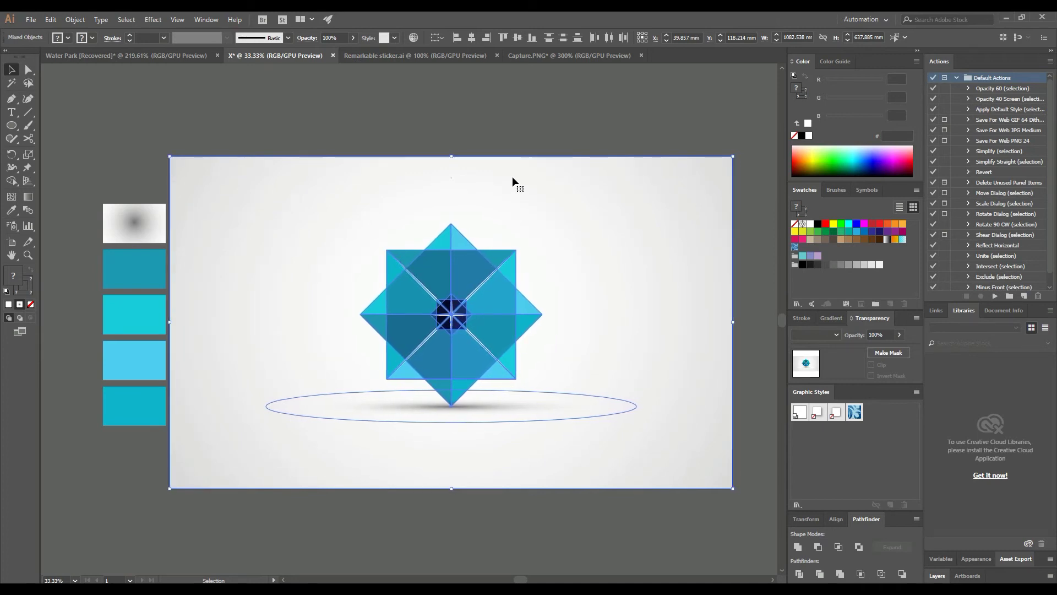
pyautogui.click(424, 135)
# Step: Delete the five sample swatches beside the artboard
pyautogui.moveTo(105, 174); pyautogui.dragTo(130, 422)
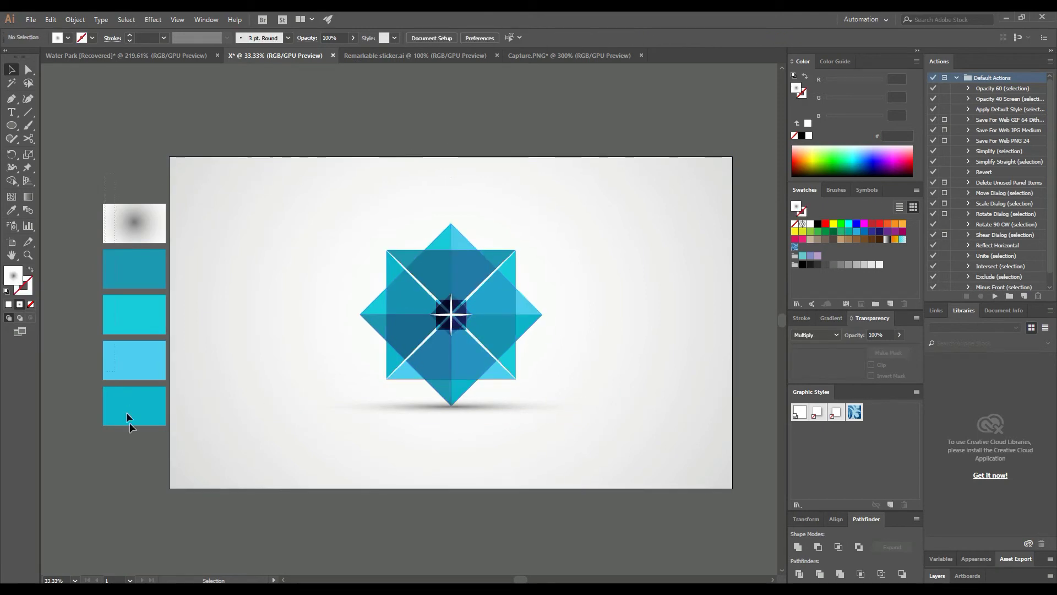
pyautogui.moveTo(144, 471); pyautogui.dragTo(144, 471)
pyautogui.press('Delete')
pyautogui.press('z')
pyautogui.moveTo(454, 315); pyautogui.dragTo(533, 309)
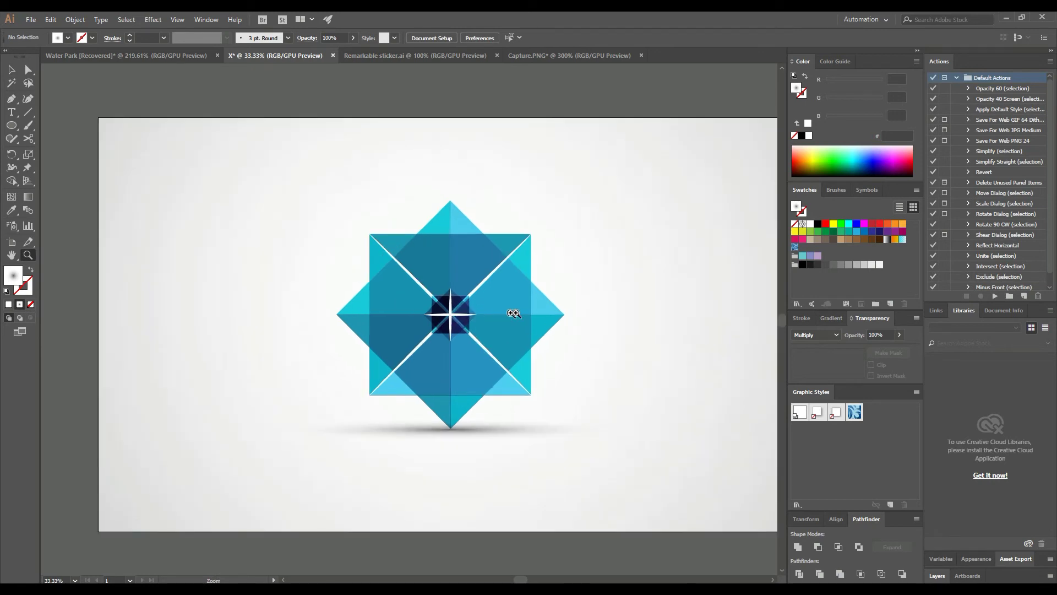
# Step: Send the selected background rectangle to the back of the stacking order
pyautogui.click(17, 72)
pyautogui.click(530, 466)
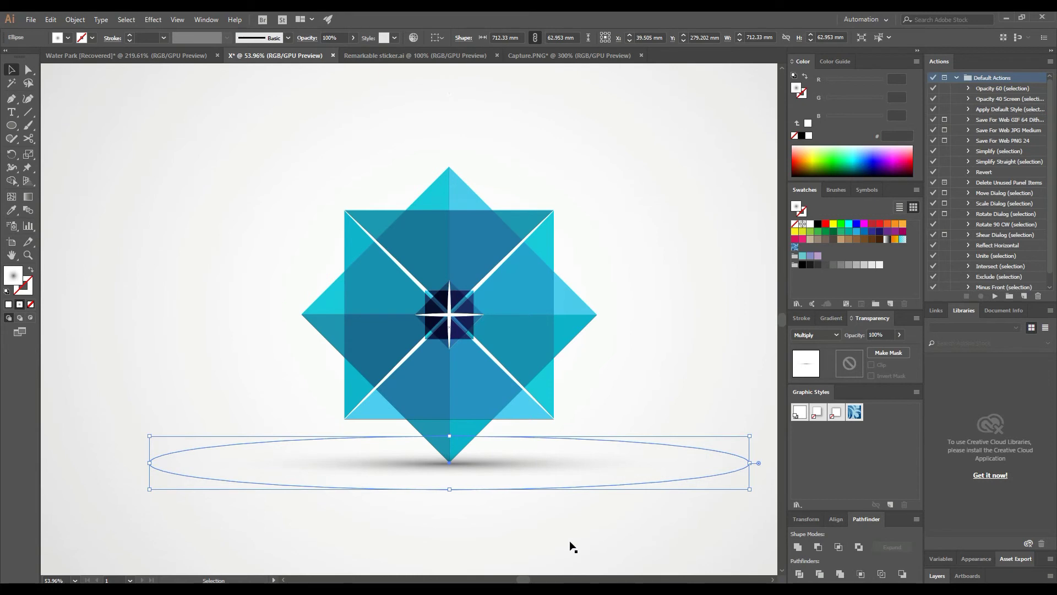
pyautogui.hotkey('ctrl', 'a')
pyautogui.rightClick(619, 268)
pyautogui.moveTo(649, 427)
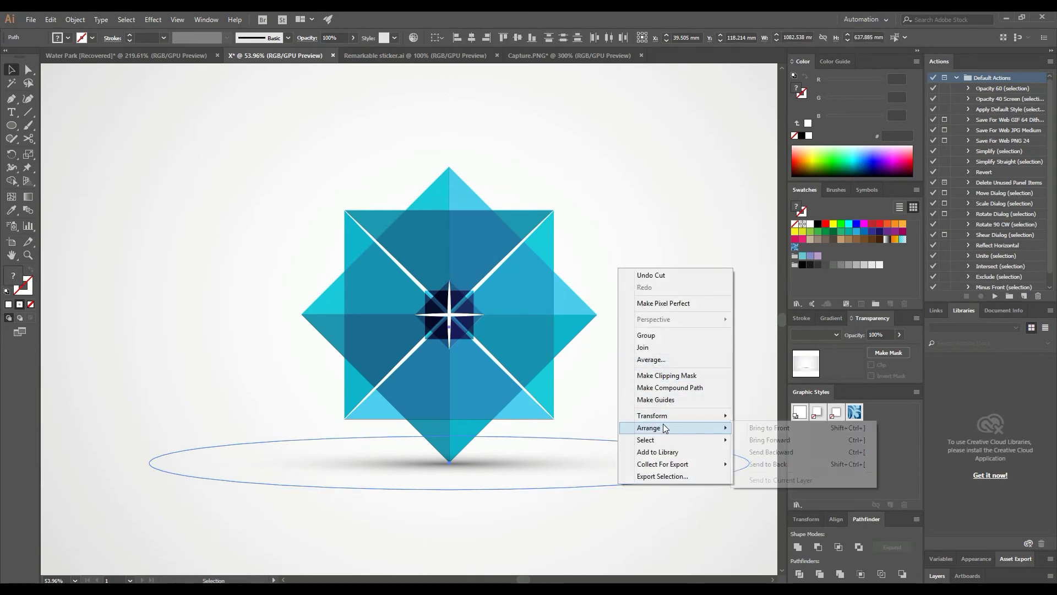
pyautogui.click(766, 464)
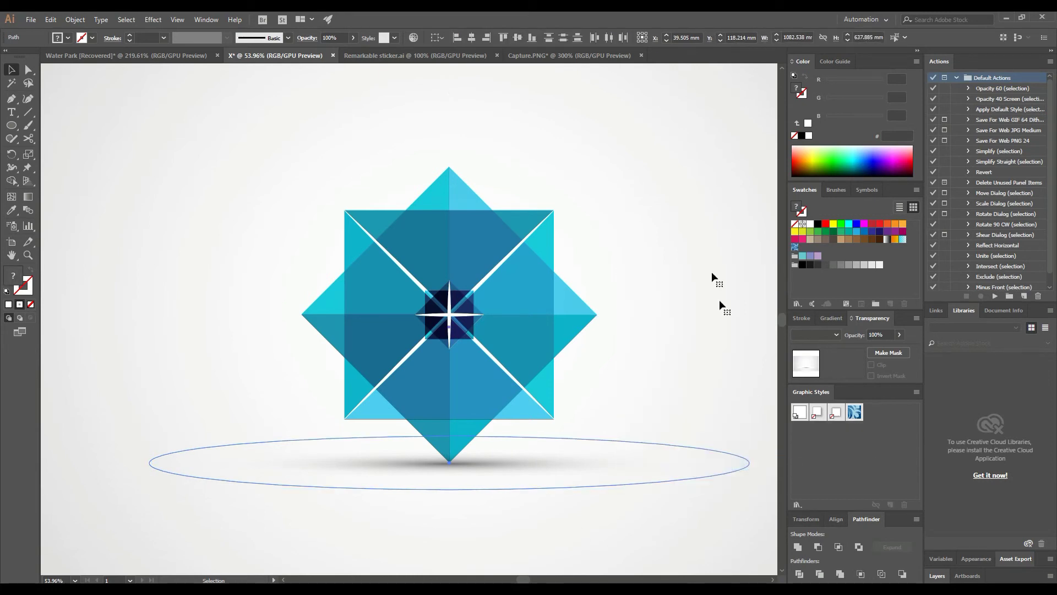
pyautogui.click(536, 306)
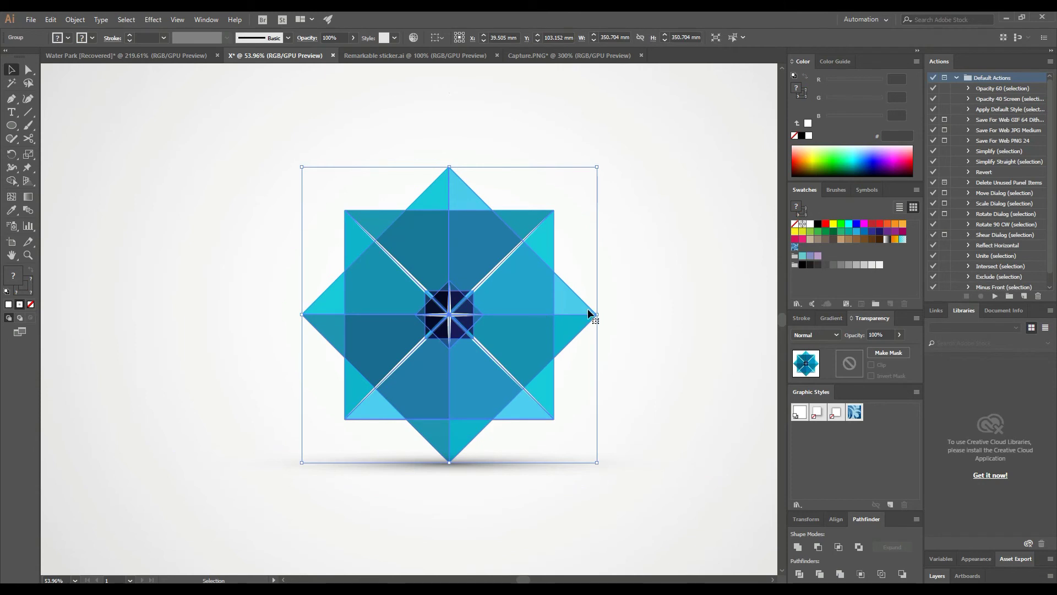
# Step: Set the shadow ellipse's opacity to 80%
pyautogui.click(559, 466)
pyautogui.click(878, 335)
pyautogui.write('88')
pyautogui.press('Return')
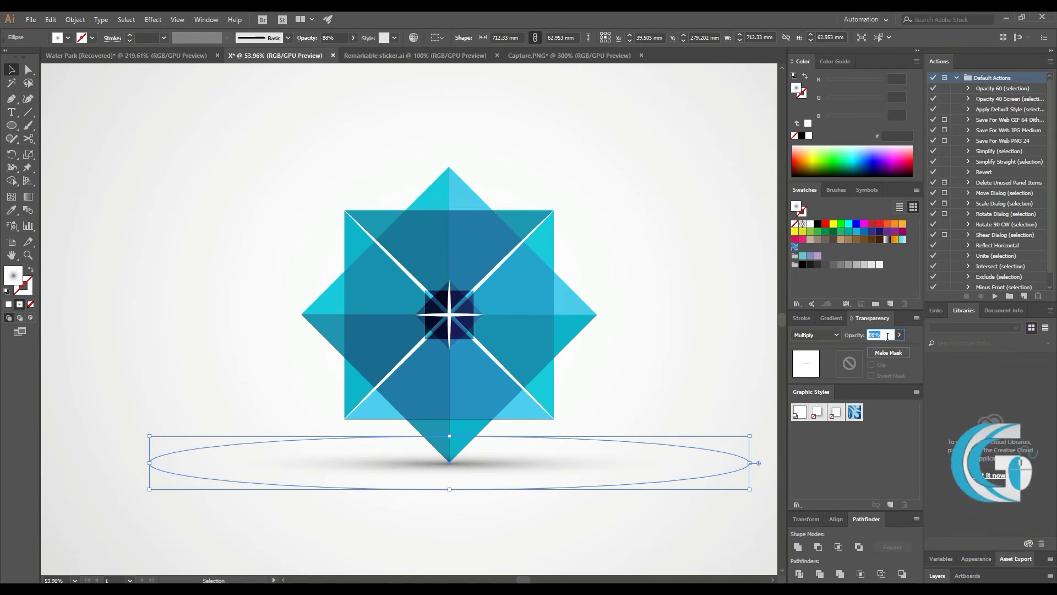
pyautogui.write('83')
pyautogui.press('Return')
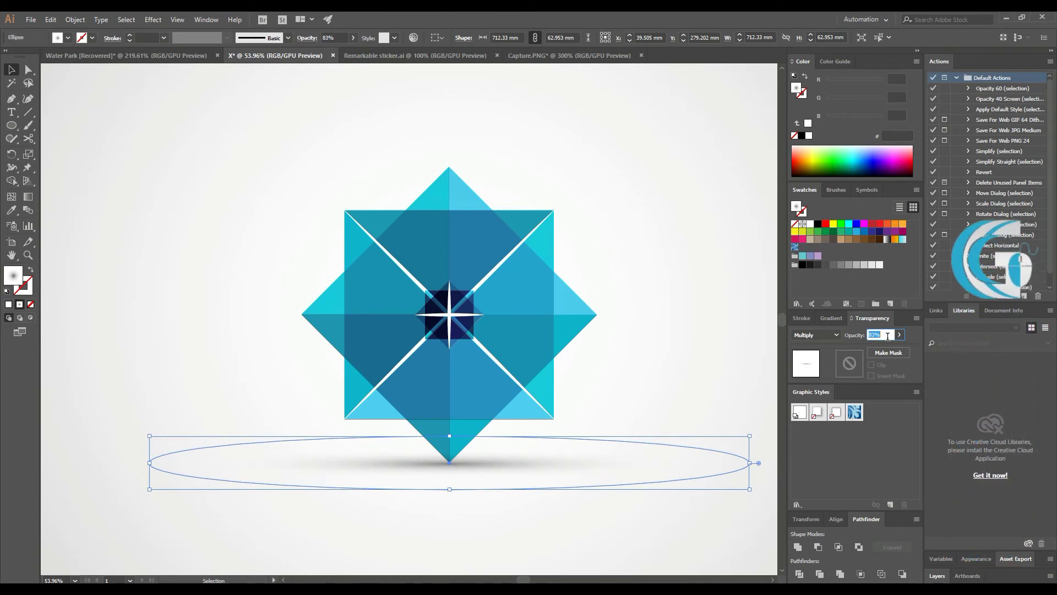
pyautogui.press('Down')
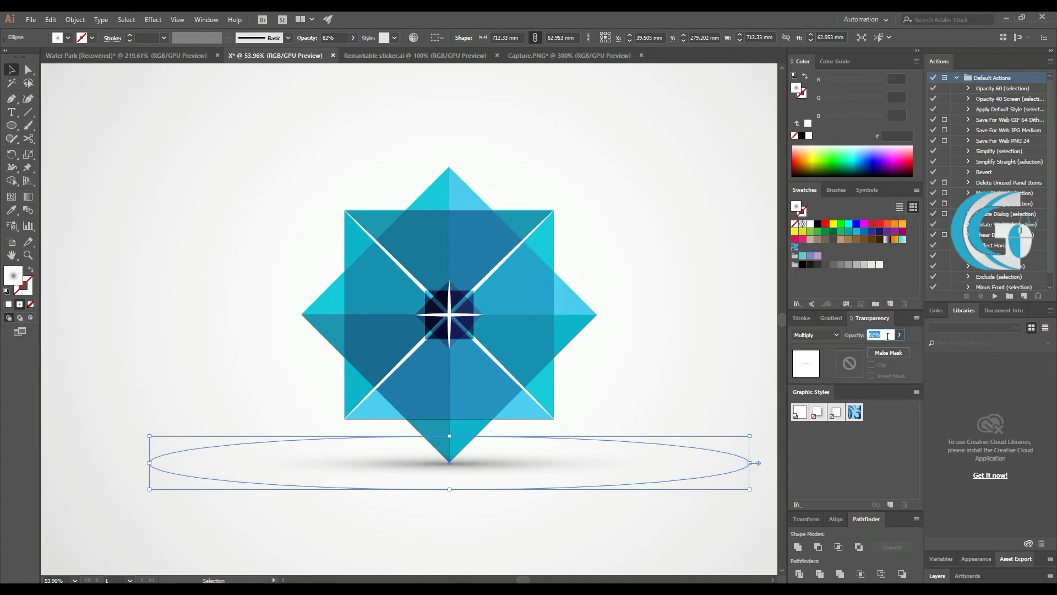
pyautogui.press('Up')
# Step: Zoom out to fit the background, then zoom in on the star's centre
pyautogui.click(716, 288)
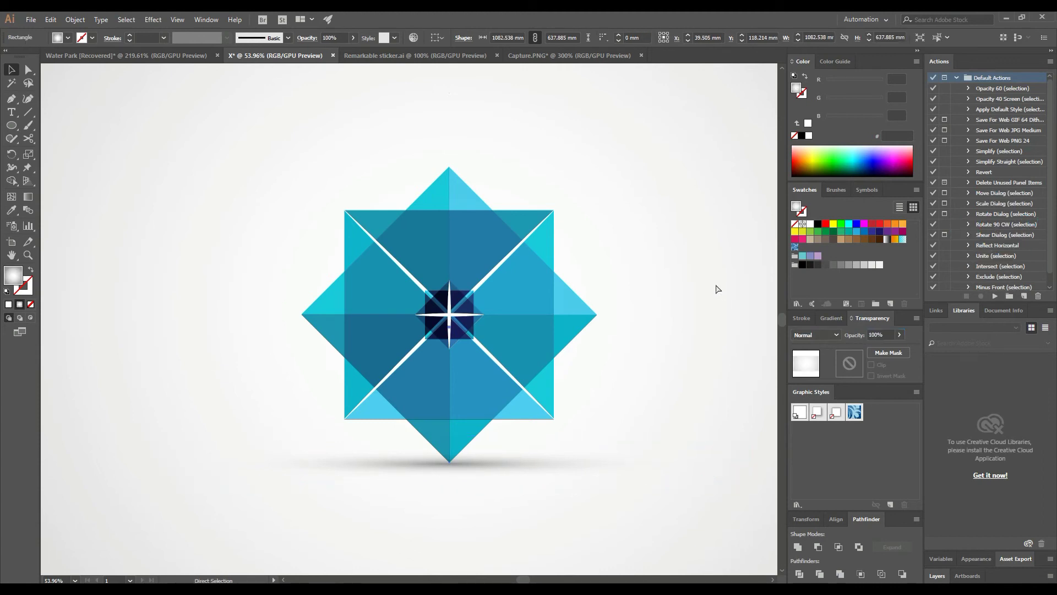
pyautogui.hotkey('ctrl', '-')
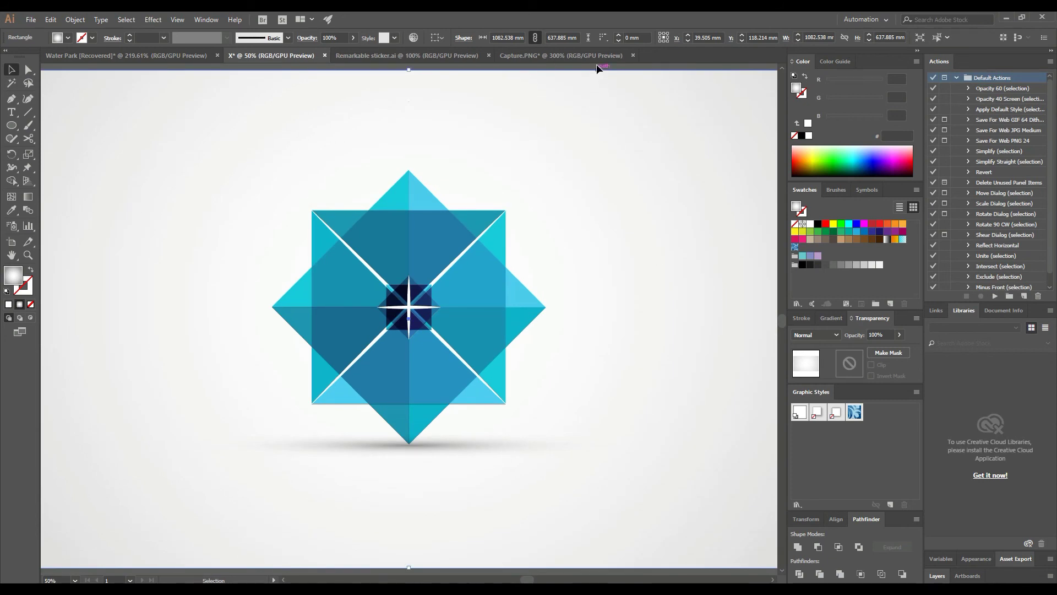
pyautogui.click(596, 64)
pyautogui.click(27, 255)
pyautogui.moveTo(421, 310); pyautogui.dragTo(456, 310)
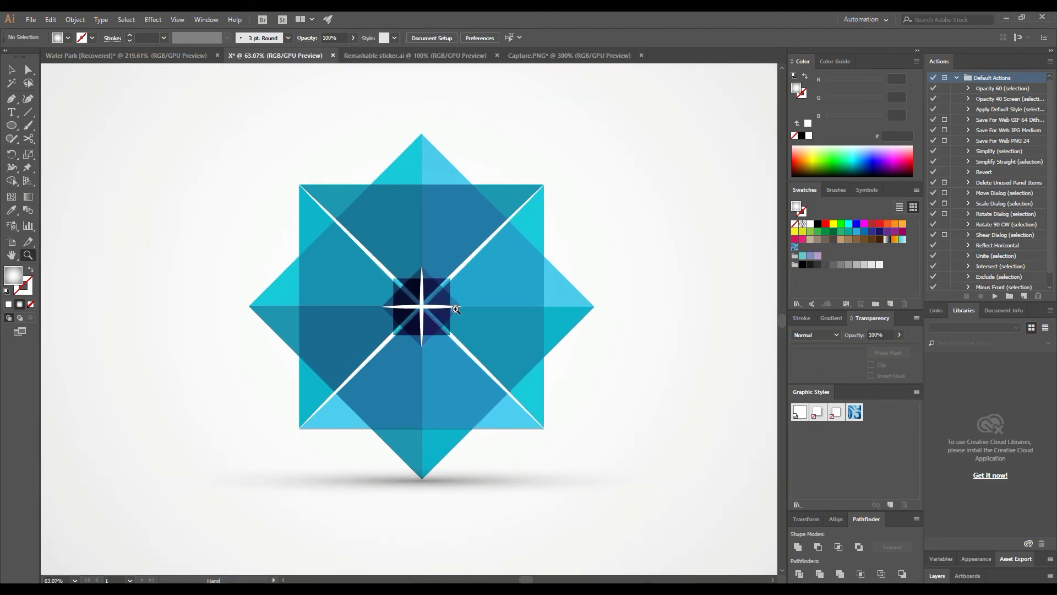